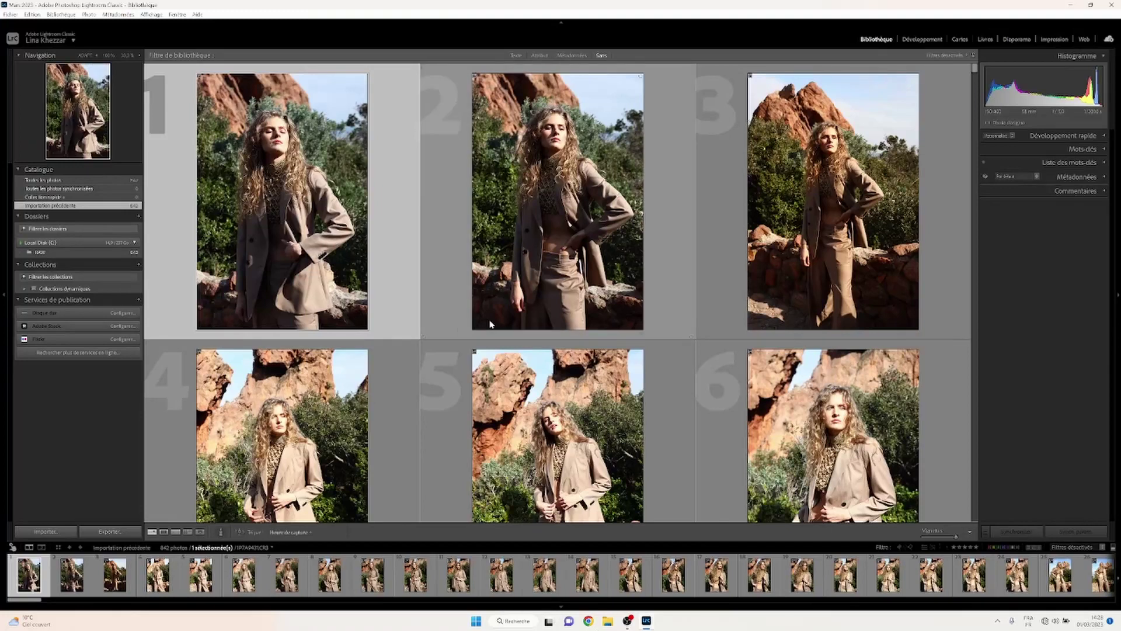
Step: Resize the grid thumbnails so five photos fit per row
{"action": "left_click", "coordinate": [946, 535]}
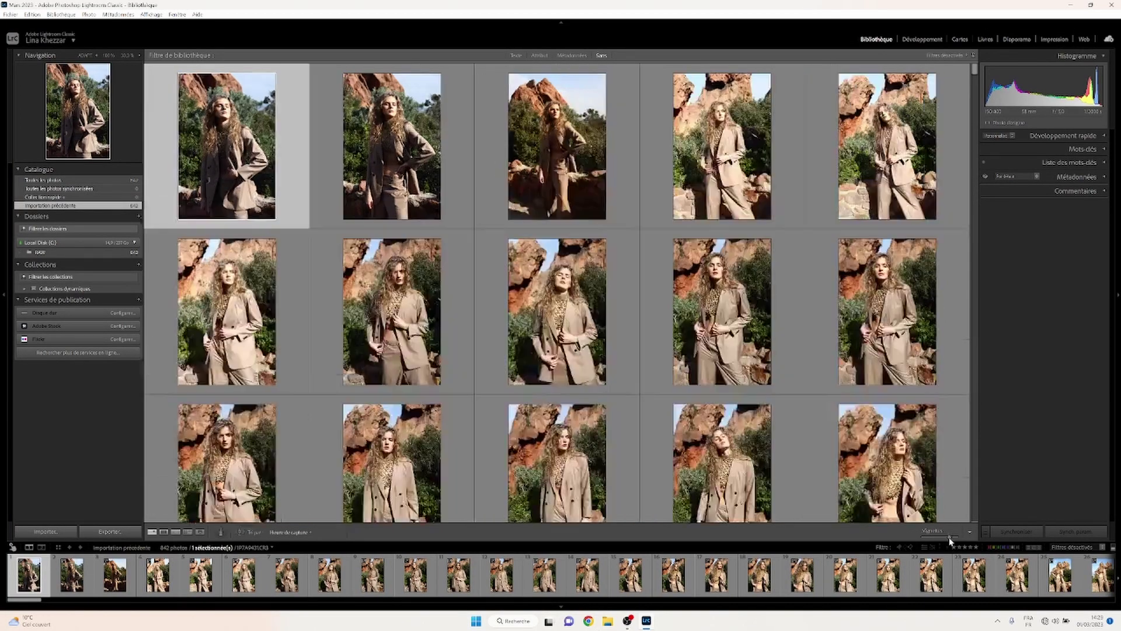
{"action": "left_click", "coordinate": [950, 536]}
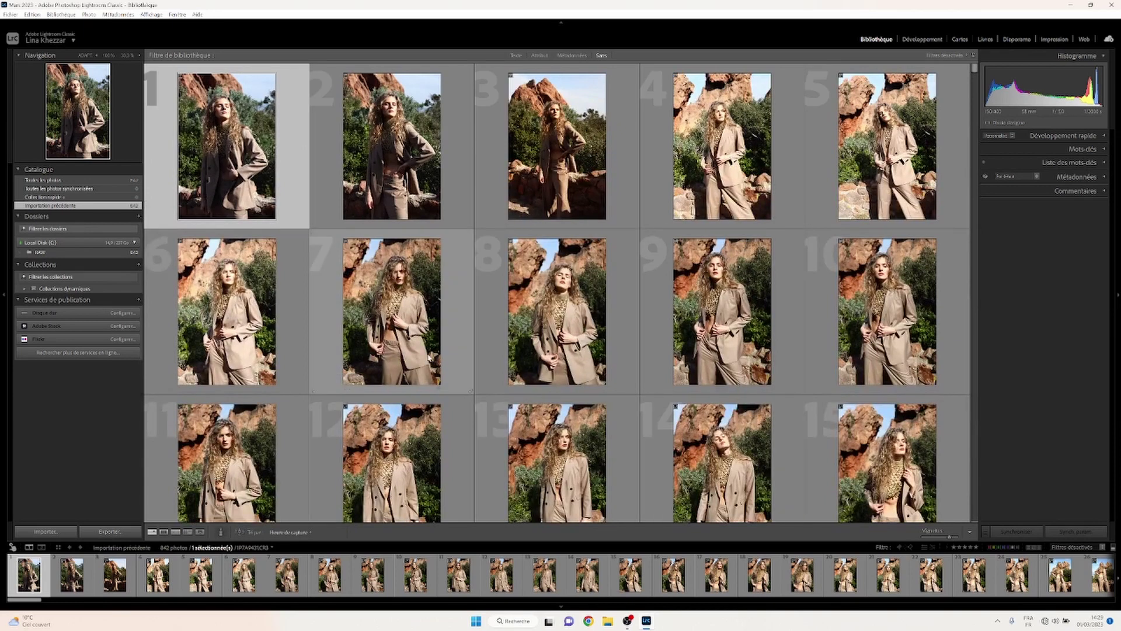
Step: Give photos 2 and 3 one-star ratings
{"action": "left_click", "coordinate": [446, 105]}
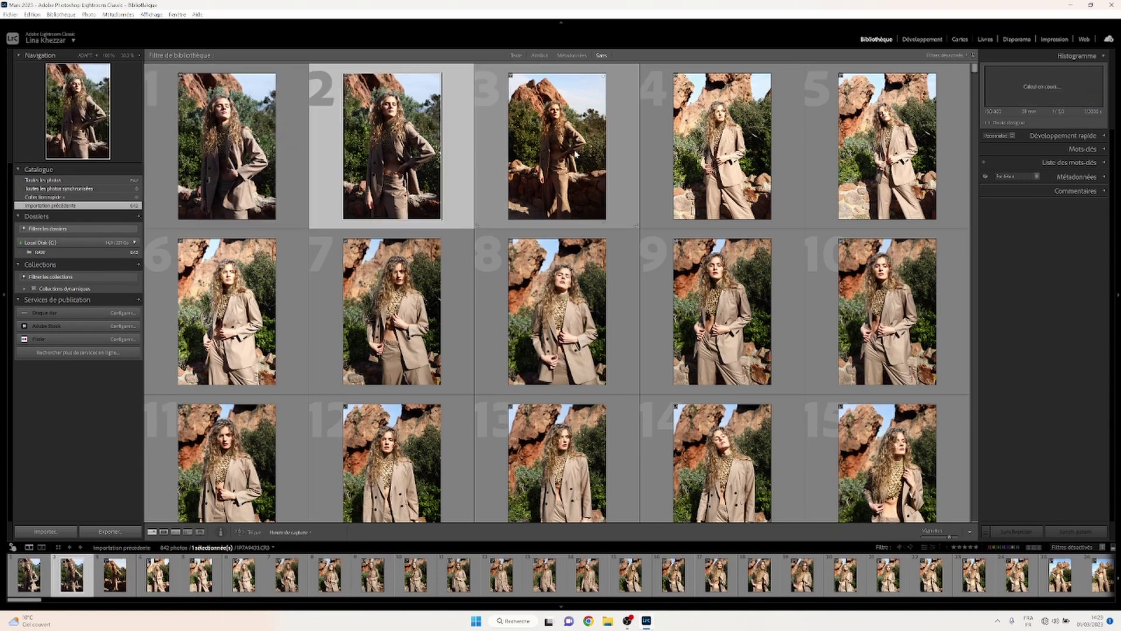
{"action": "key", "text": "1"}
{"action": "key", "text": "1"}
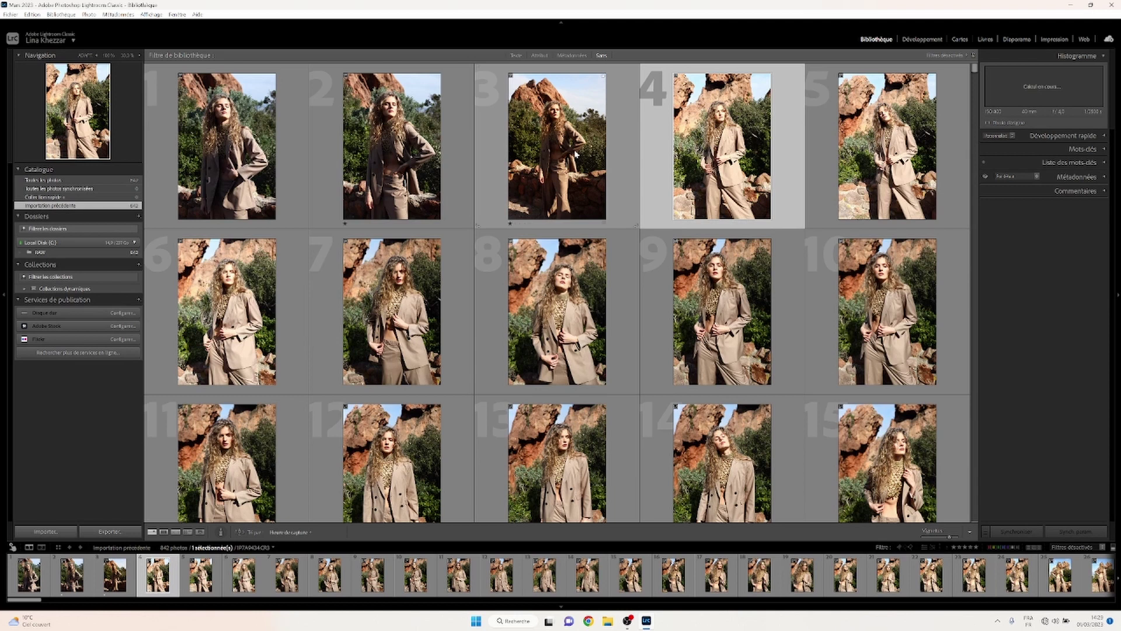
{"action": "left_click", "coordinate": [731, 318]}
{"action": "key", "text": "1"}
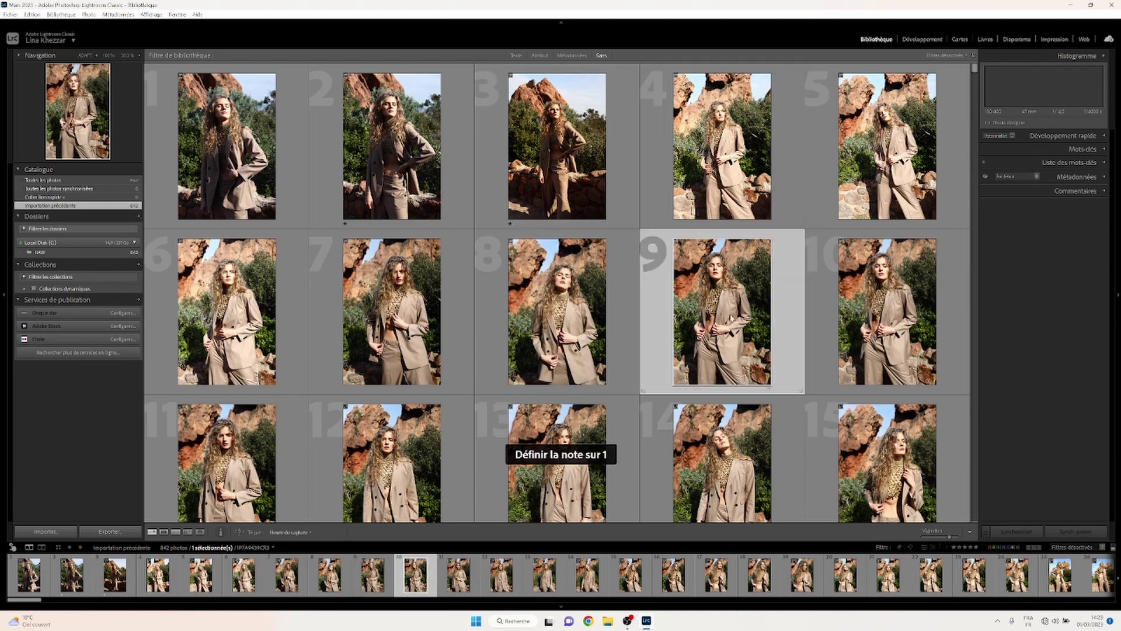
{"action": "scroll", "coordinate": [732, 318], "scroll_direction": "down", "scroll_amount": 3}
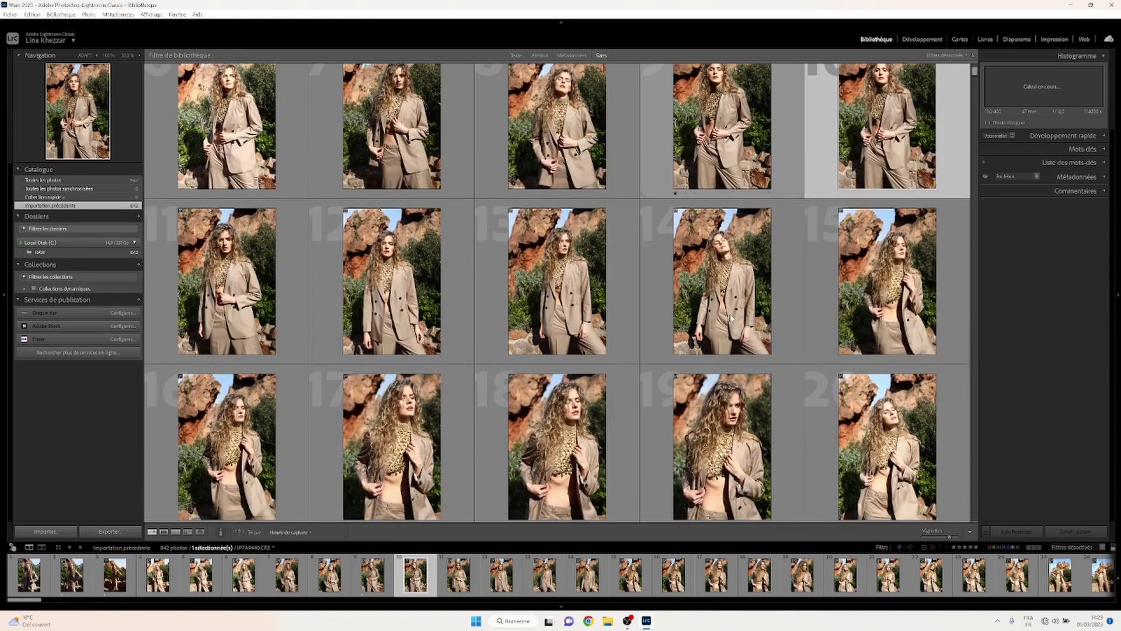
Step: Review photos 13 to 28, rating photos 17 and 27 one star
{"action": "left_click", "coordinate": [580, 302]}
{"action": "key", "text": "Right"}
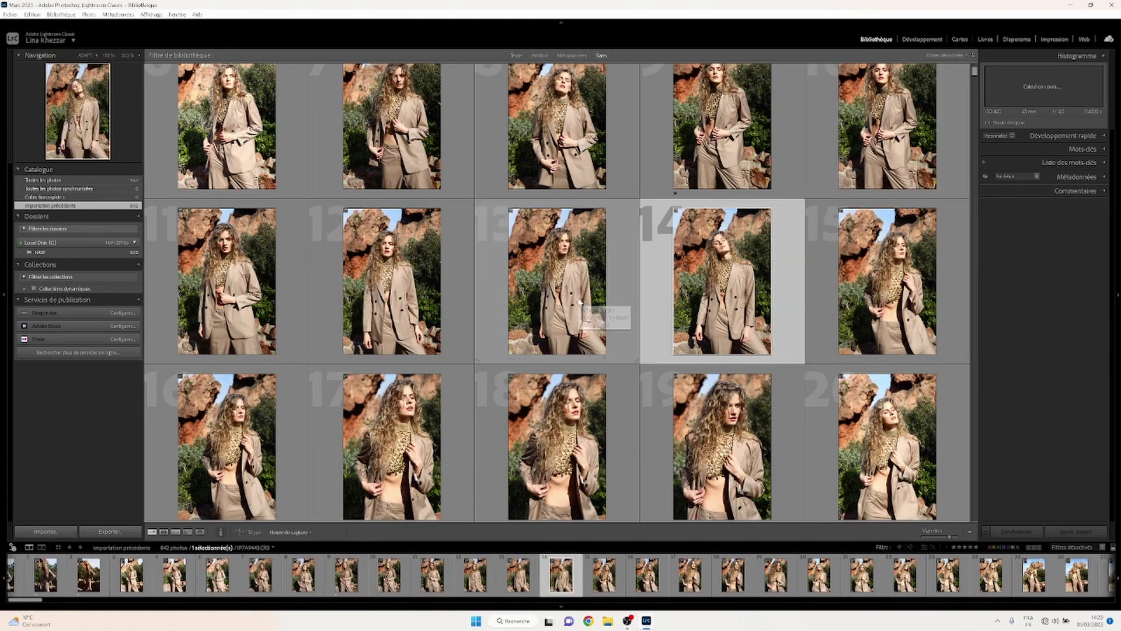
{"action": "left_click", "coordinate": [377, 452]}
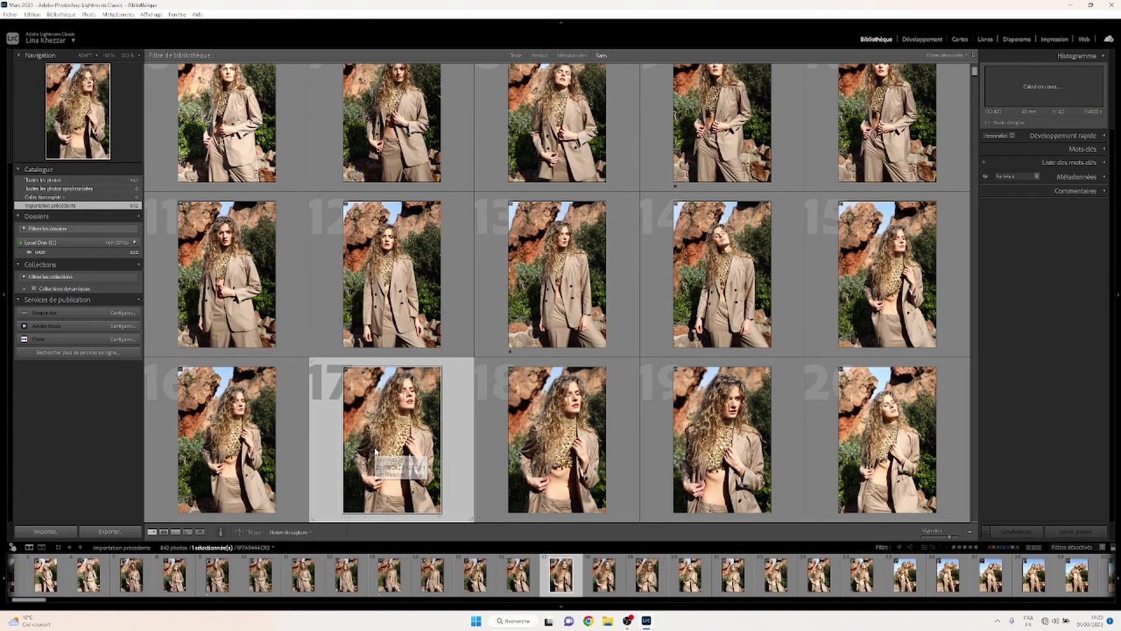
{"action": "key", "text": "1"}
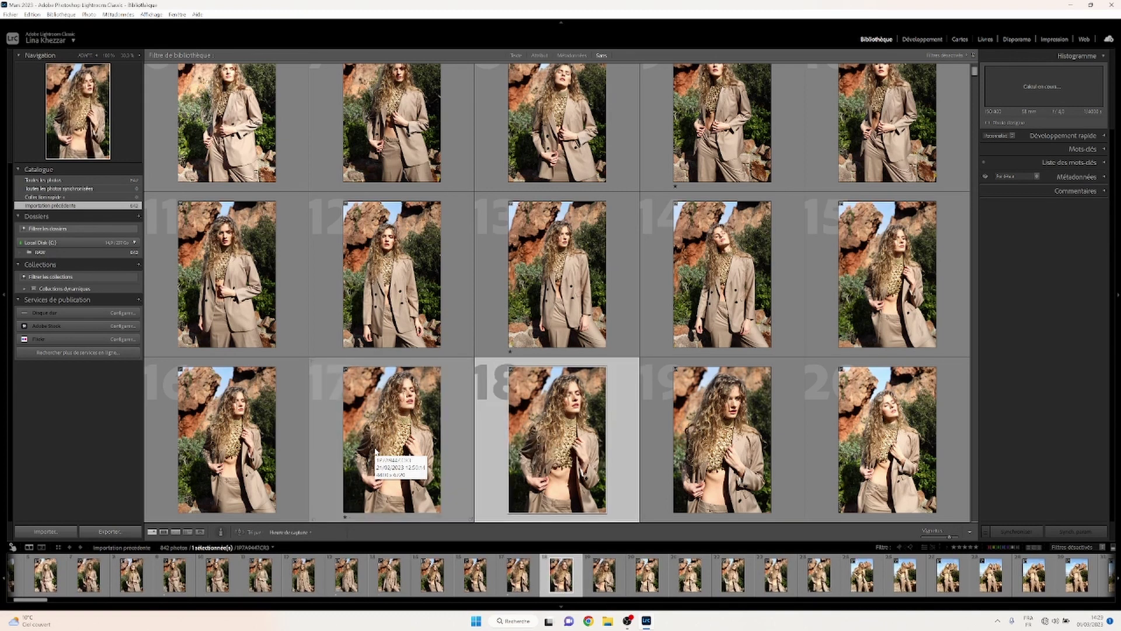
{"action": "key", "text": "Down"}
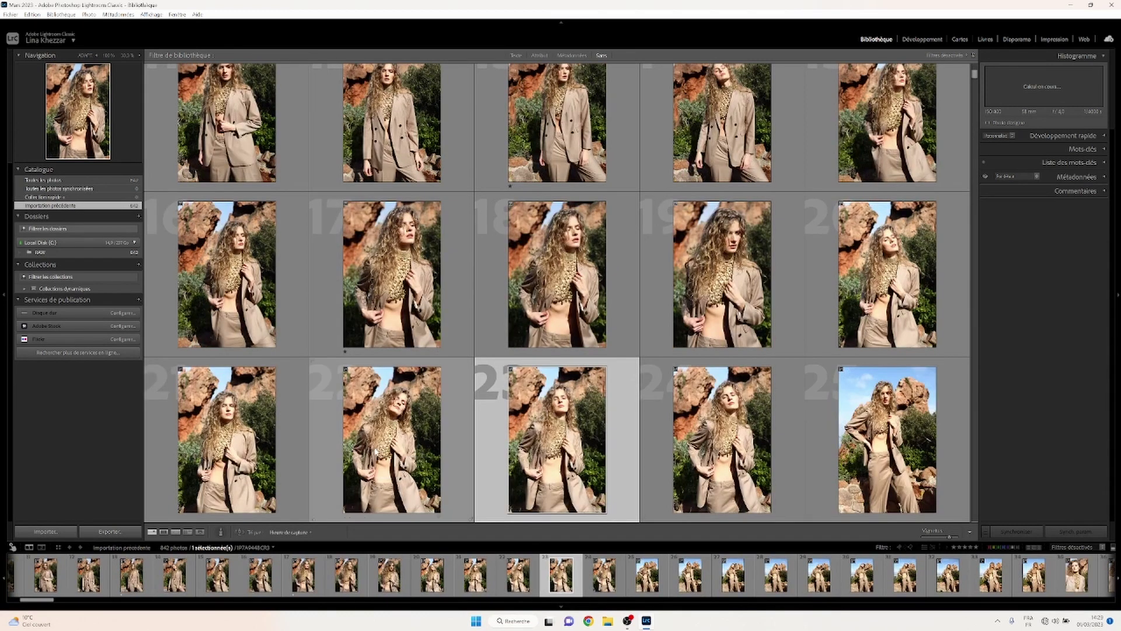
{"action": "key", "text": "Down"}
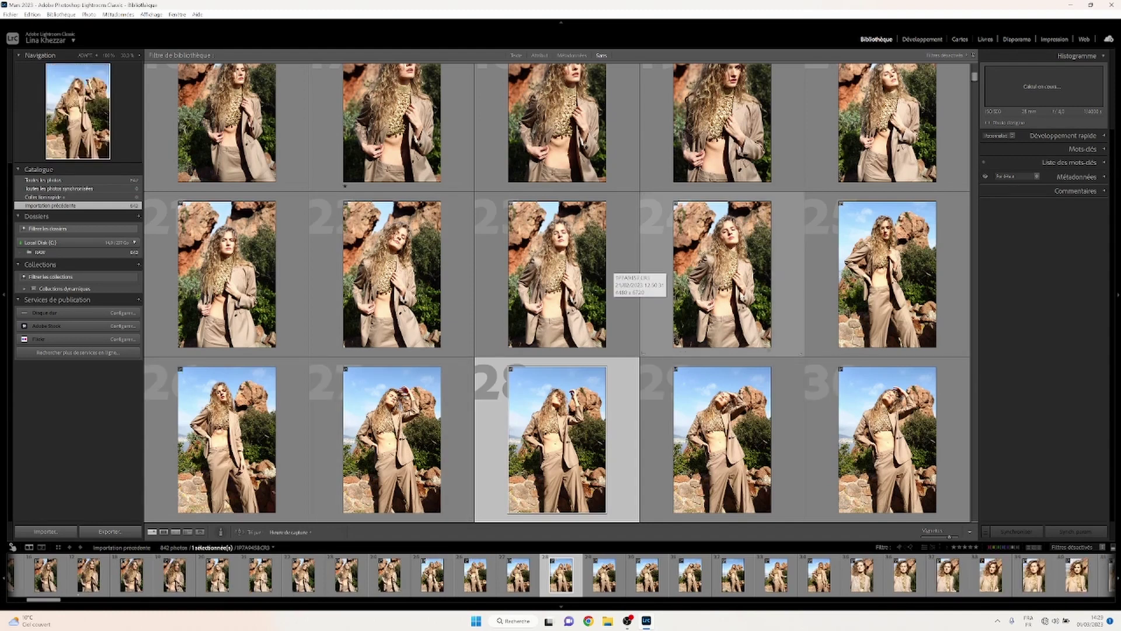
{"action": "left_click", "coordinate": [672, 275]}
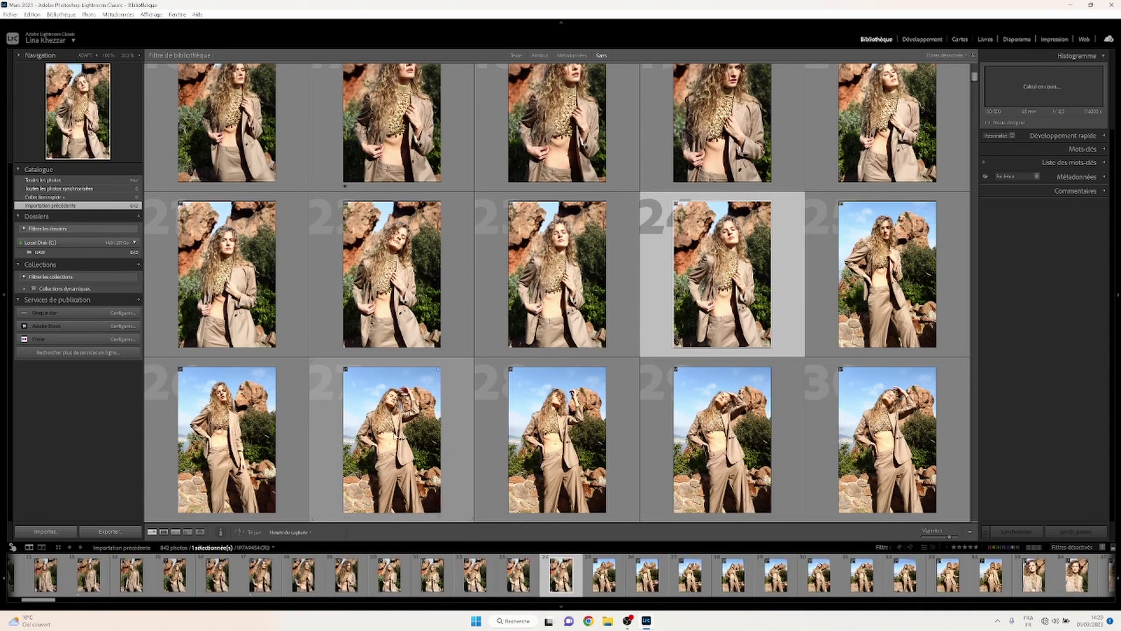
{"action": "left_click", "coordinate": [396, 436]}
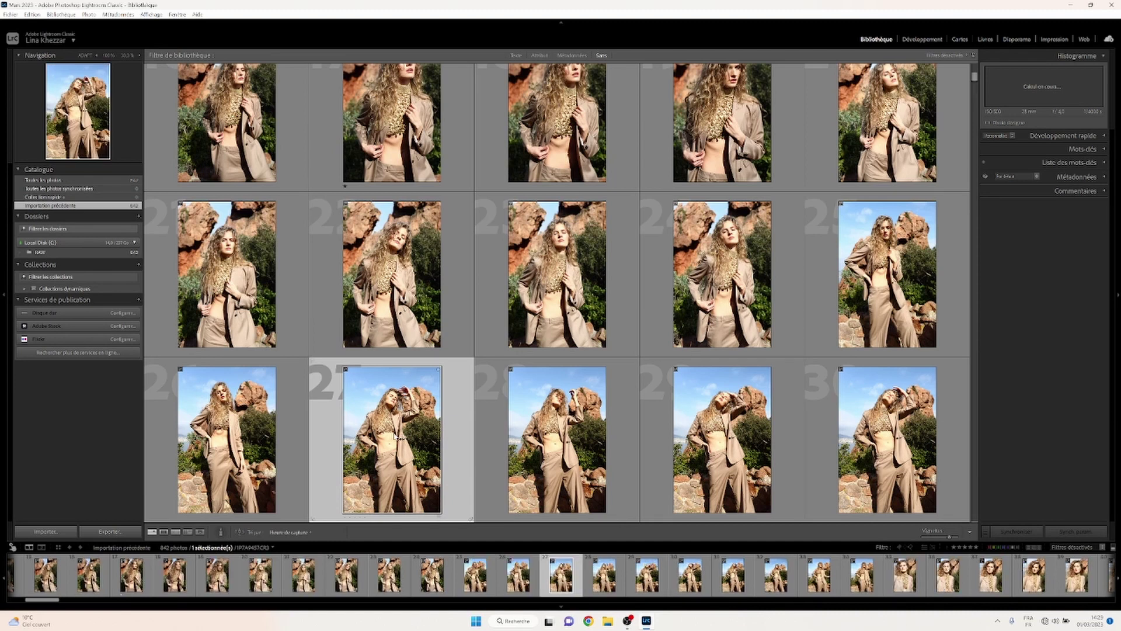
{"action": "key", "text": "1"}
Step: Browse down through photos 33 to 43, then return to photo 38
{"action": "key", "text": "Down"}
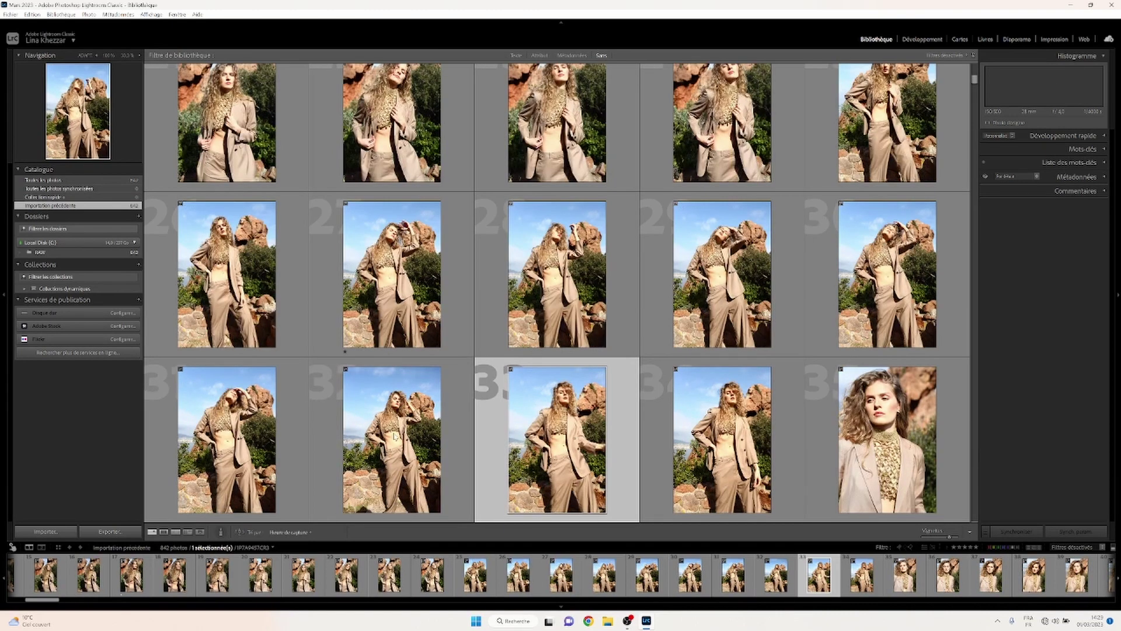
{"action": "key", "text": "Right"}
{"action": "key", "text": "Down"}
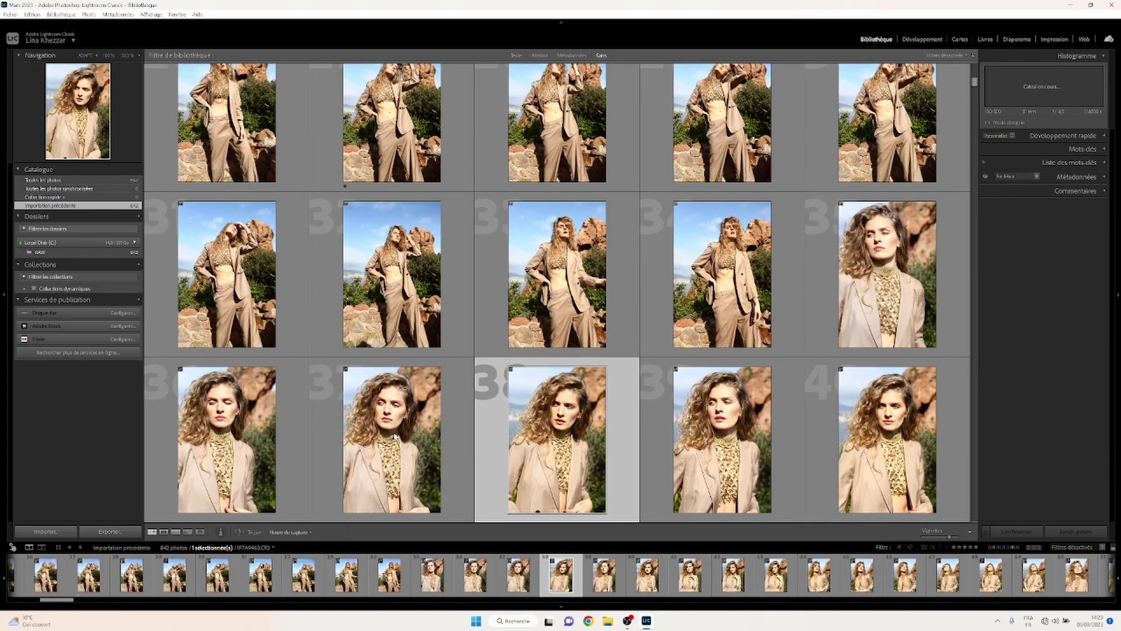
{"action": "key", "text": "Down"}
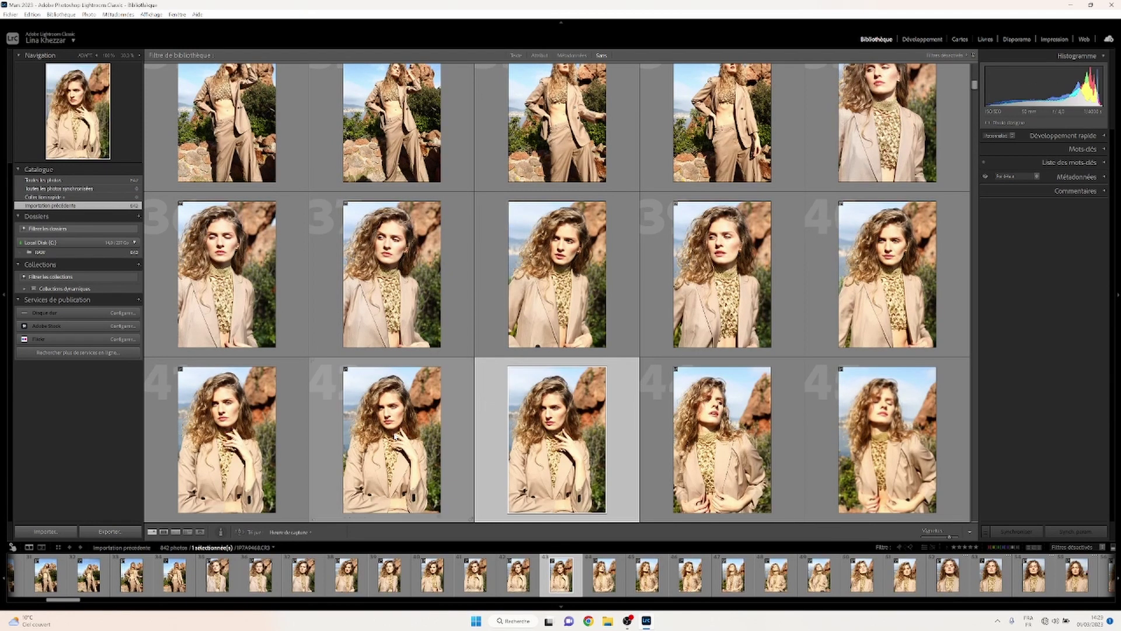
{"action": "left_click", "coordinate": [536, 262]}
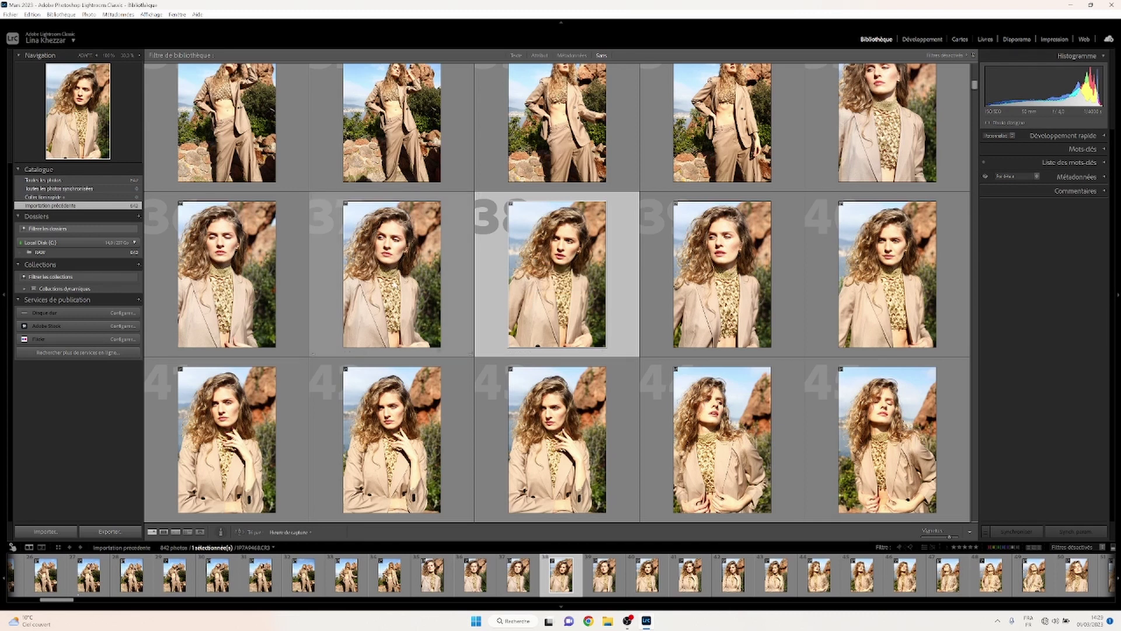
Step: Compare photos 37 and 38, rate photo 38 one star, and move on to photo 47
{"action": "left_click", "coordinate": [395, 285]}
{"action": "left_click", "coordinate": [576, 288]}
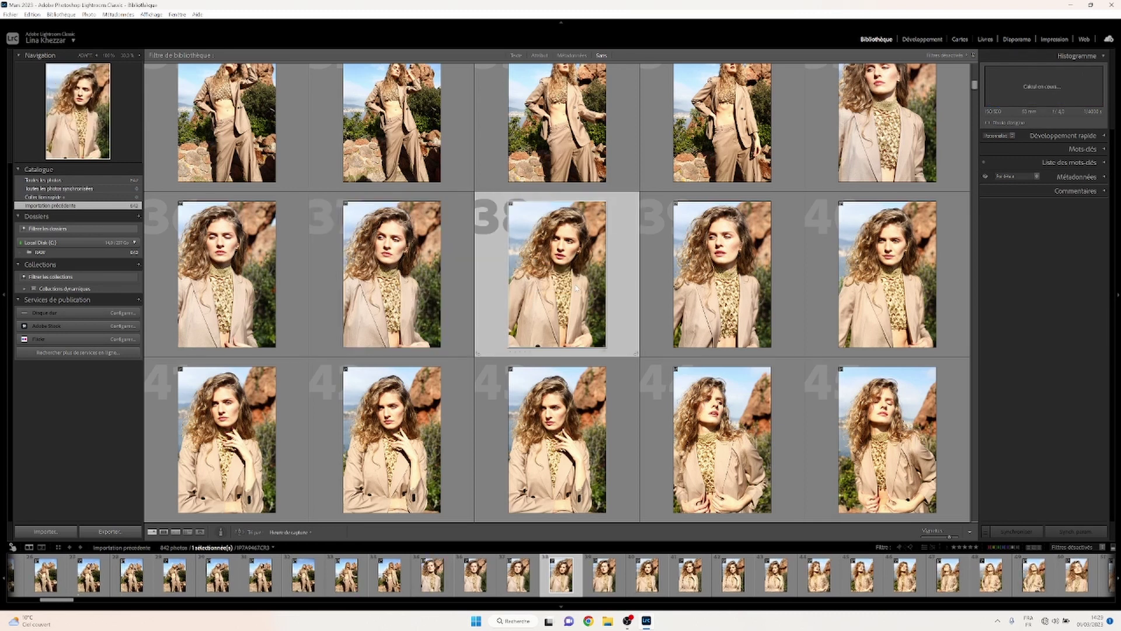
{"action": "key", "text": "1"}
{"action": "key", "text": "Left"}
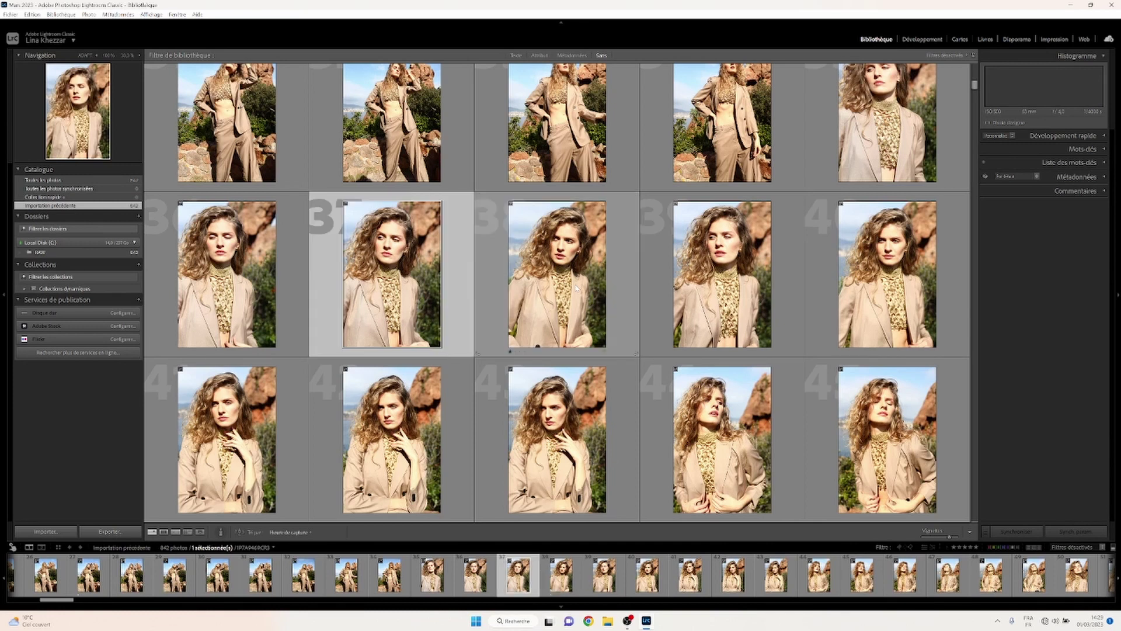
{"action": "key", "text": "Right"}
{"action": "key", "text": "Down"}
{"action": "key", "text": "Down"}
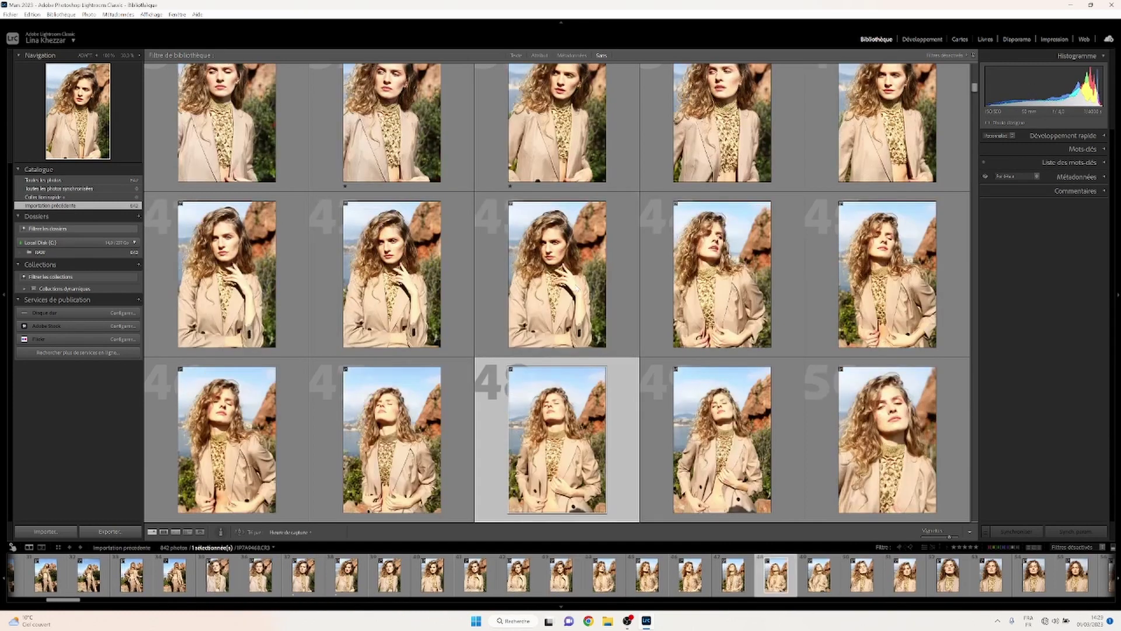
{"action": "key", "text": "Left"}
{"action": "key", "text": "Left"}
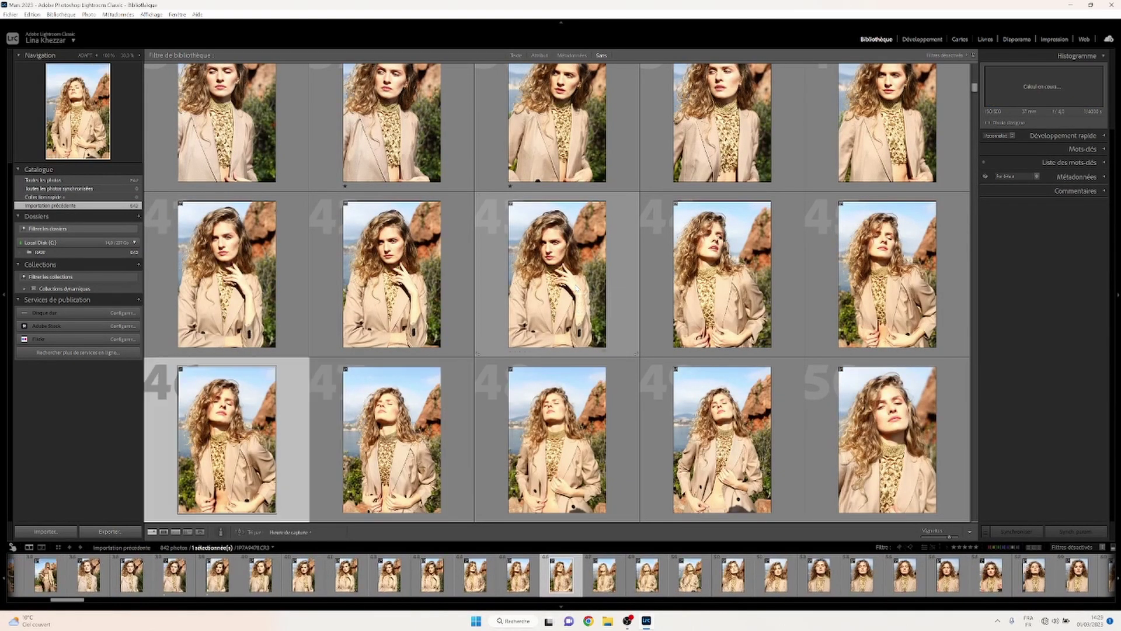
{"action": "key", "text": "Right"}
Step: Give photos 52 and 58 one-star ratings
{"action": "key", "text": "Down"}
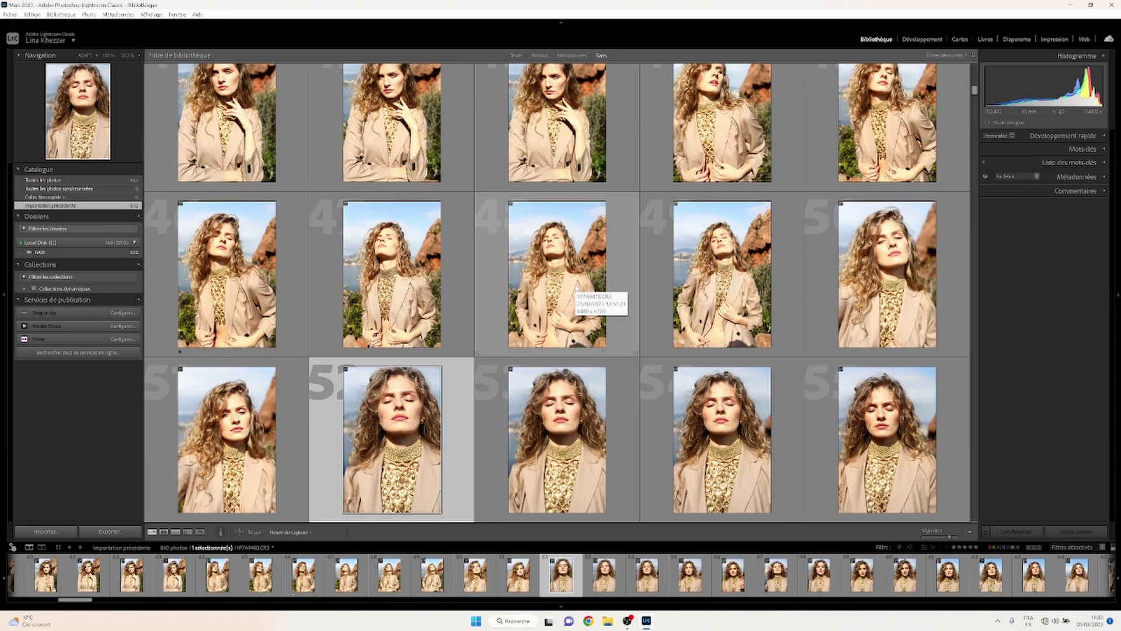
{"action": "key", "text": "1"}
{"action": "key", "text": "Right"}
{"action": "key", "text": "Down"}
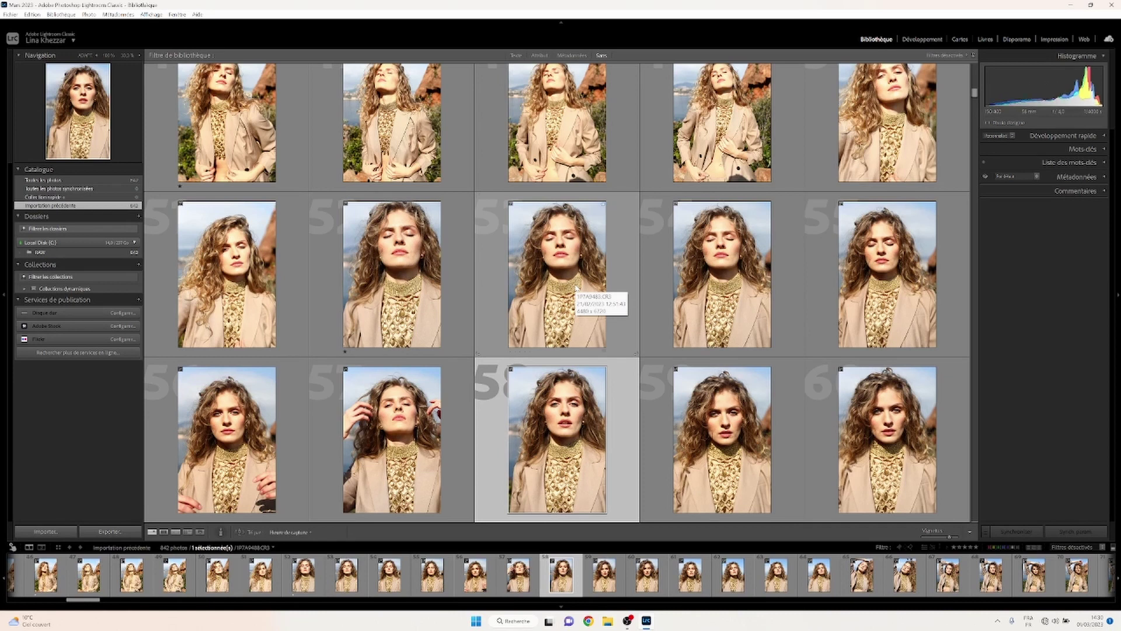
{"action": "key", "text": "1"}
Step: Step through photos 60 to 66 and along the following row
{"action": "key", "text": "Down"}
{"action": "key", "text": "Right"}
{"action": "key", "text": "Right"}
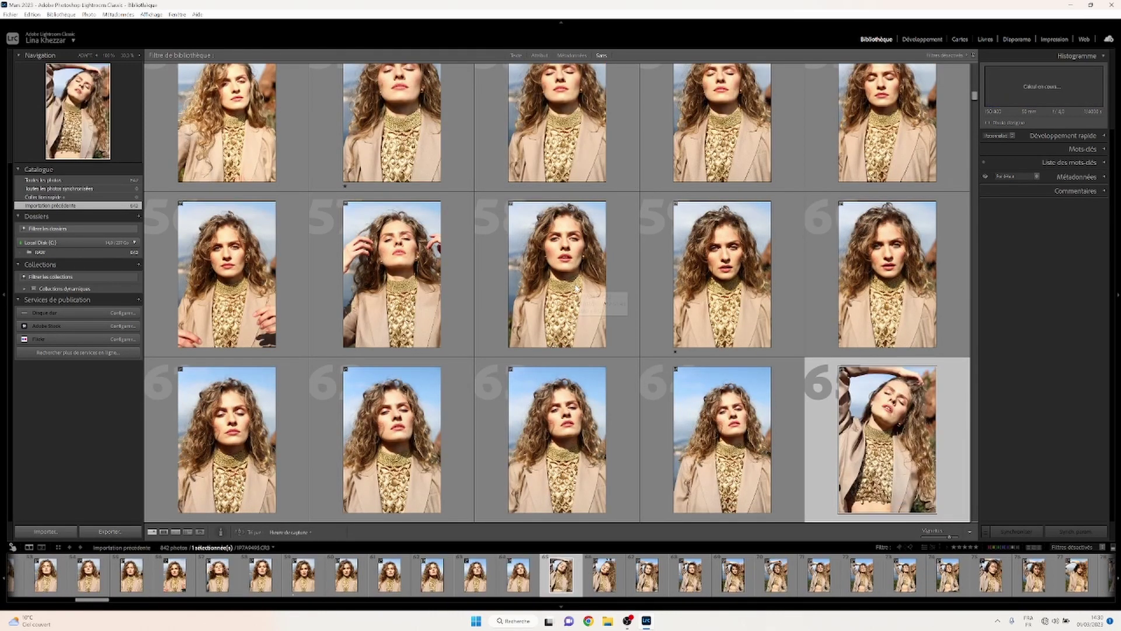
{"action": "key", "text": "Up"}
{"action": "key", "text": "Right"}
{"action": "key", "text": "Down"}
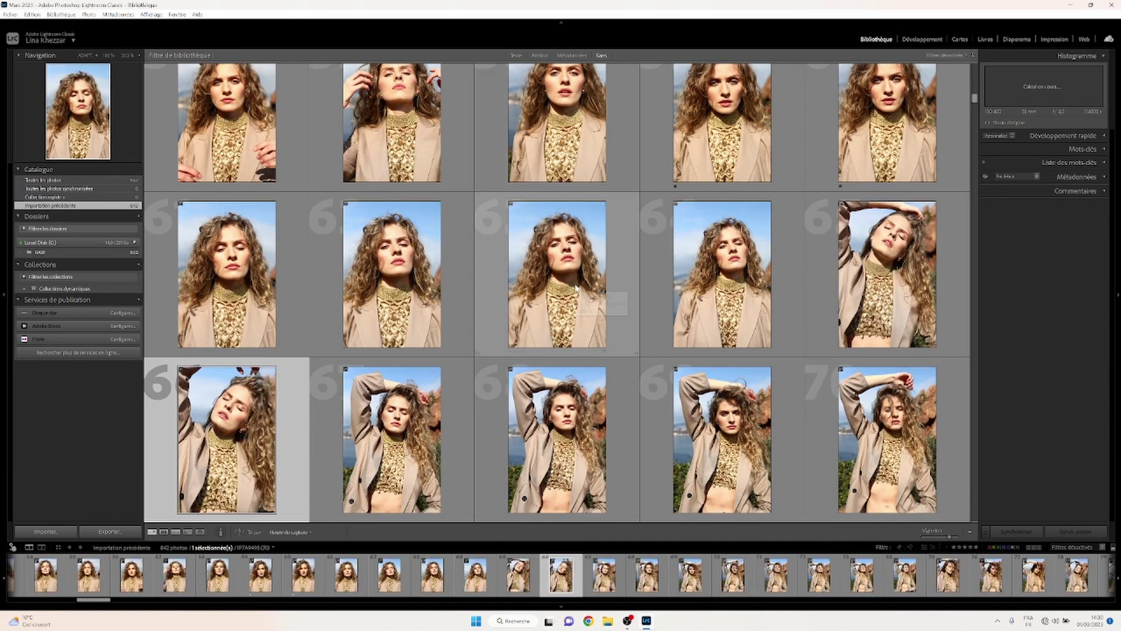
{"action": "key", "text": "Right"}
{"action": "key", "text": "Right"}
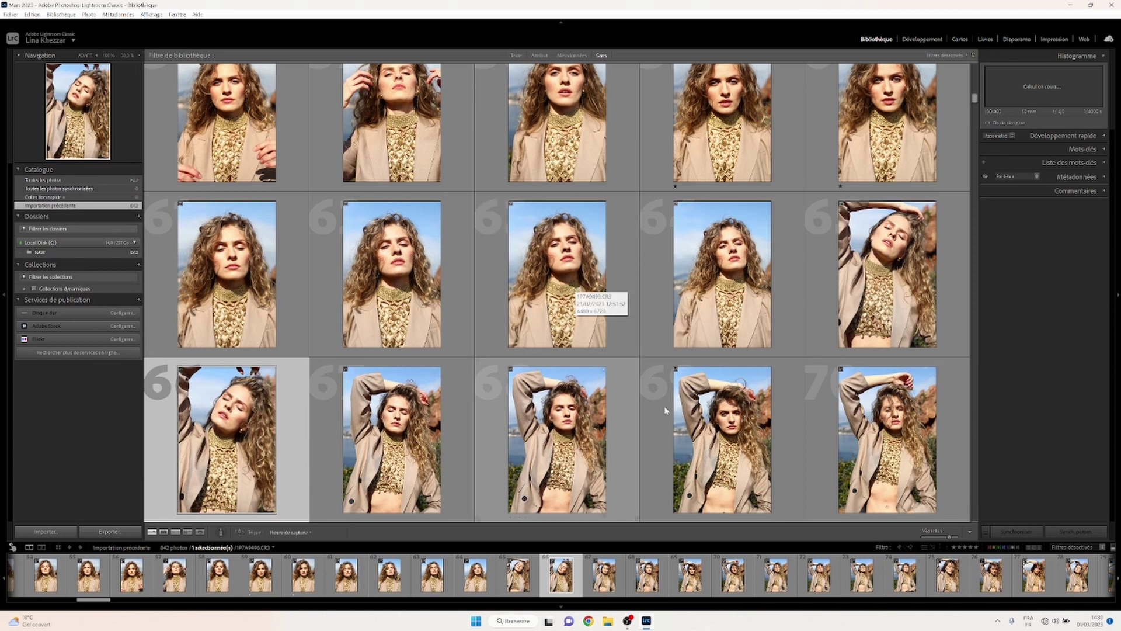
{"action": "key", "text": "Right"}
{"action": "key", "text": "Right"}
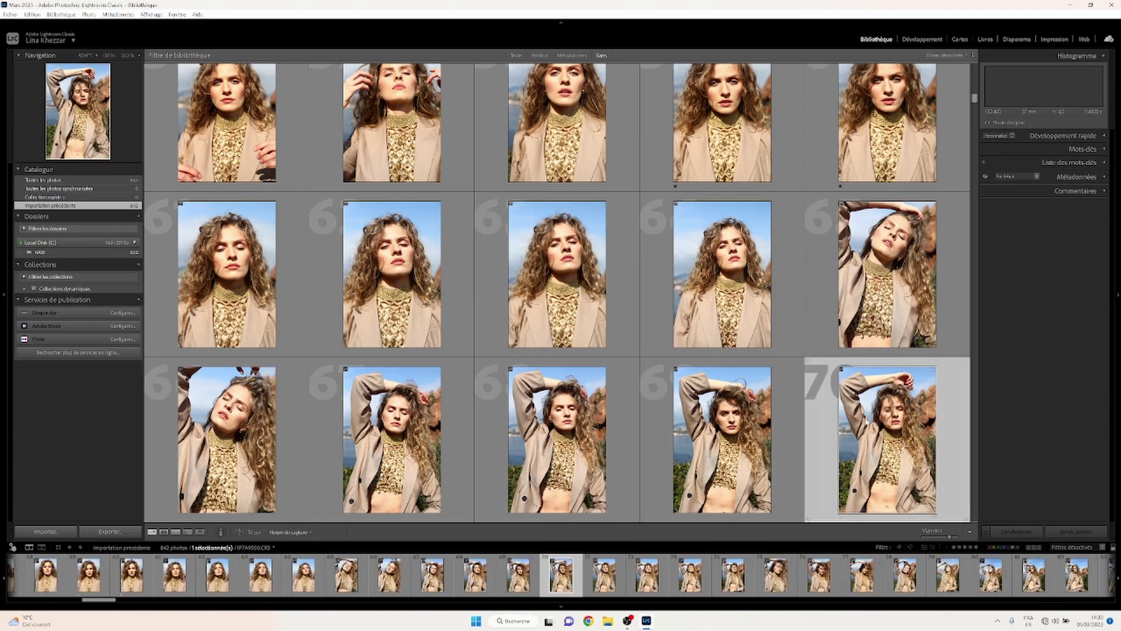
{"action": "key", "text": "Right"}
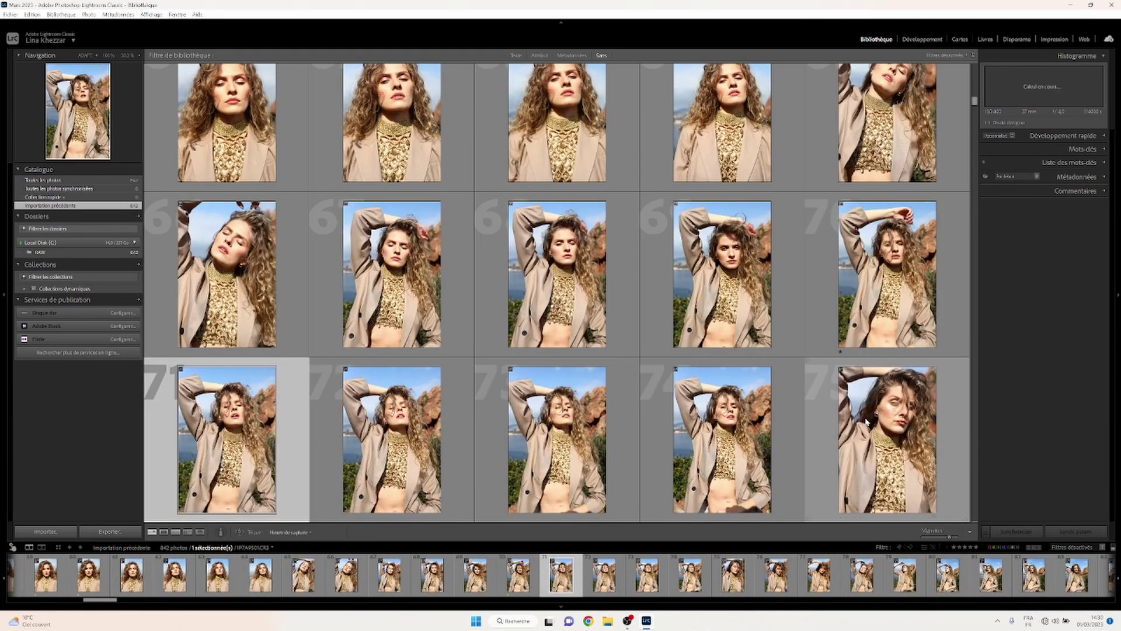
Step: Review photos 71 to 73, then move down the rows to photo 93
{"action": "left_click", "coordinate": [866, 422]}
{"action": "key", "text": "Right"}
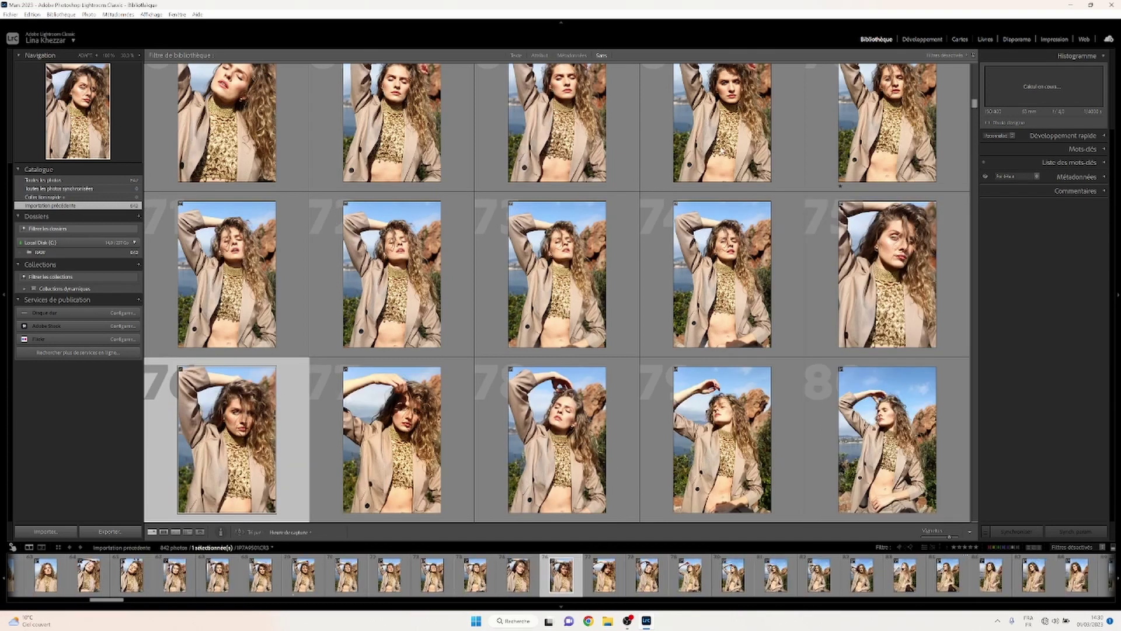
{"action": "left_click", "coordinate": [278, 244]}
{"action": "key", "text": "Right"}
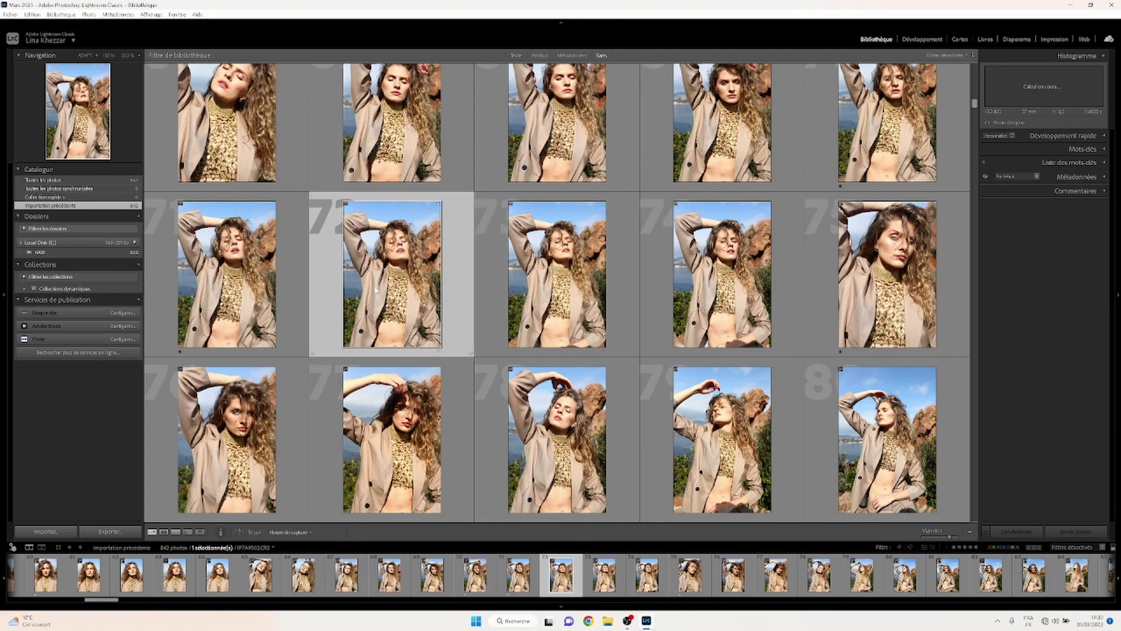
{"action": "key", "text": "Right"}
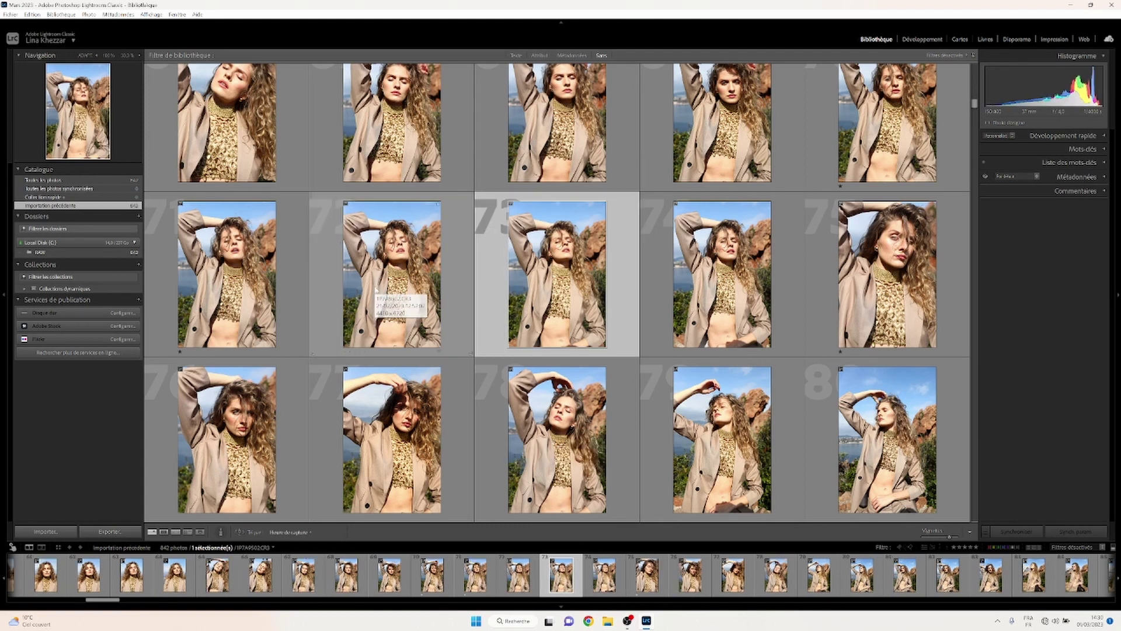
{"action": "key", "text": "Down"}
{"action": "key", "text": "Down"}
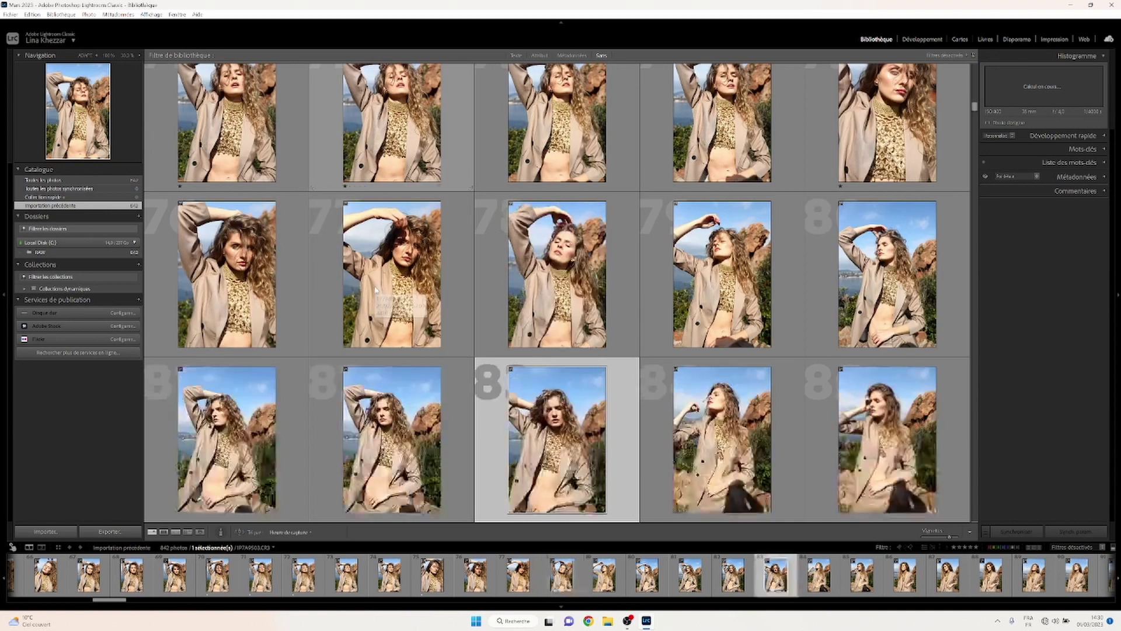
{"action": "key", "text": "Down"}
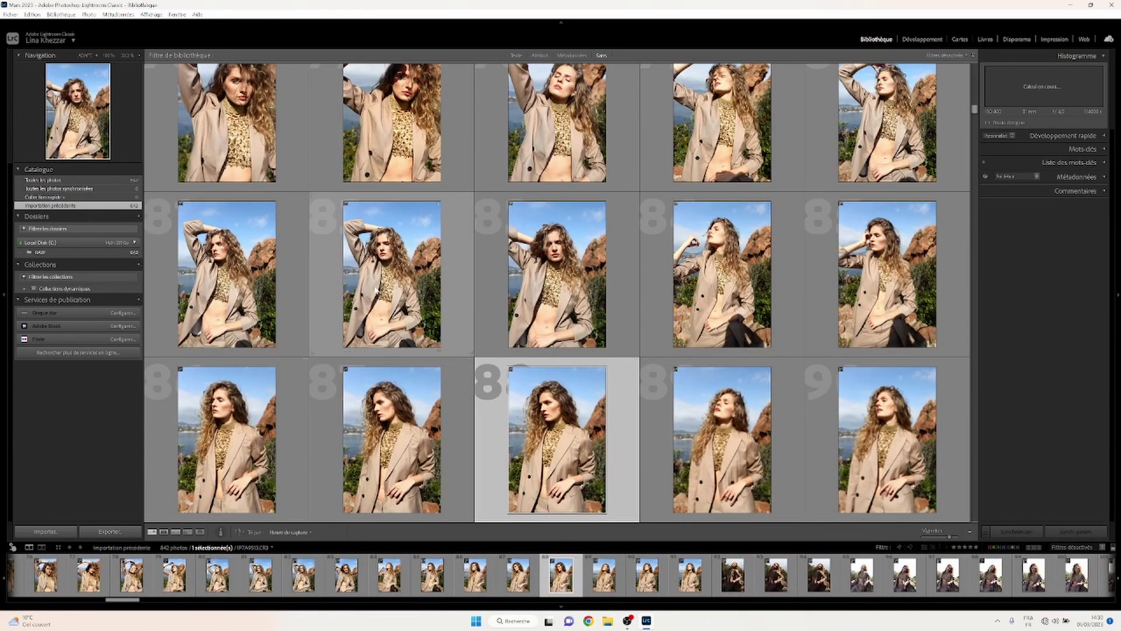
{"action": "key", "text": "Down"}
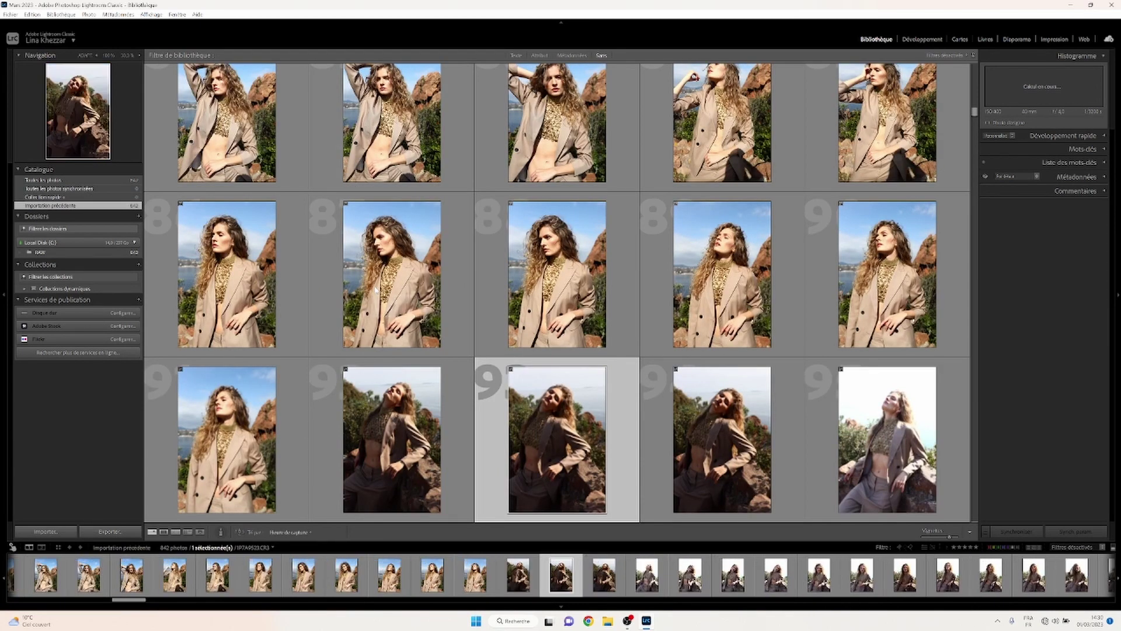
{"action": "mouse_move", "coordinate": [391, 280]}
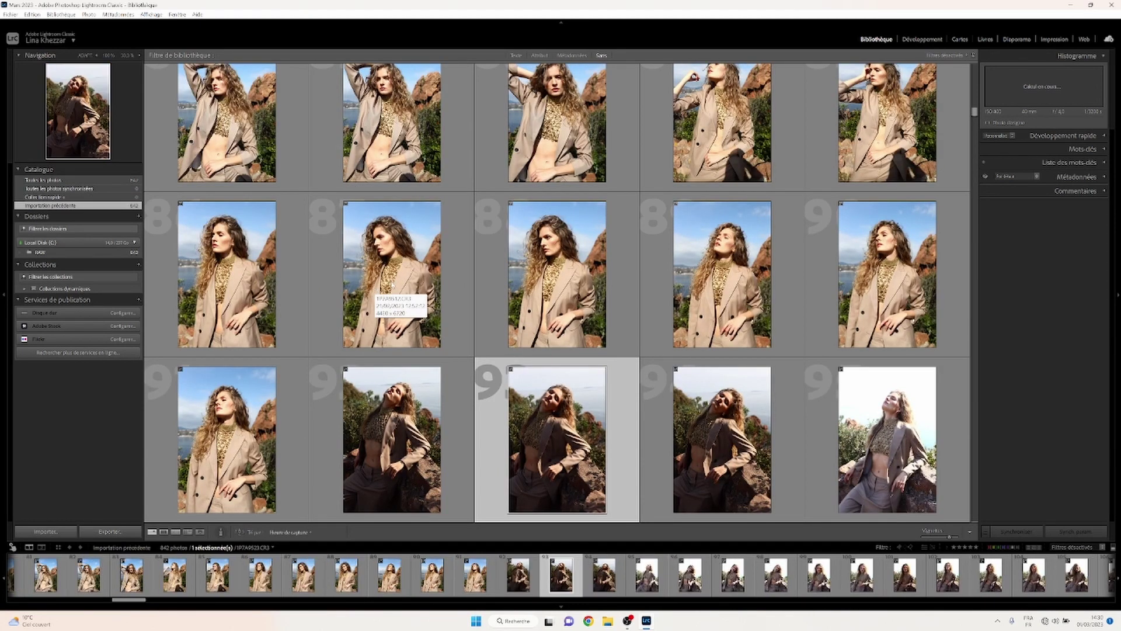
Step: Step along and down the next rows of poses in the grid
{"action": "left_click", "coordinate": [920, 264]}
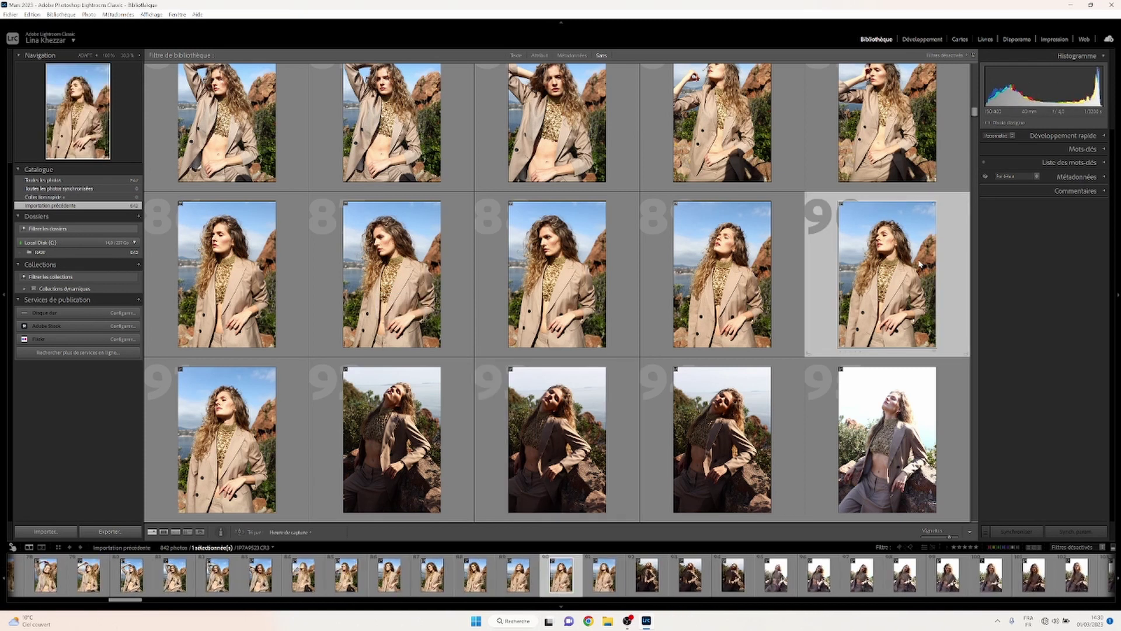
{"action": "key", "text": "Right"}
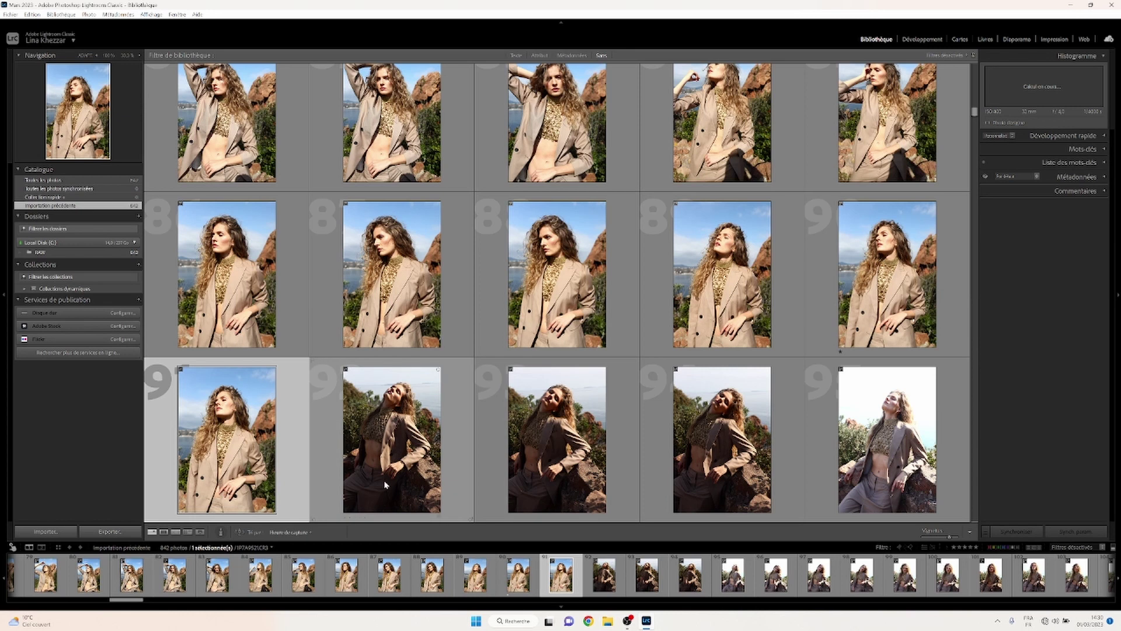
{"action": "key", "text": "Right"}
{"action": "key", "text": "Right"}
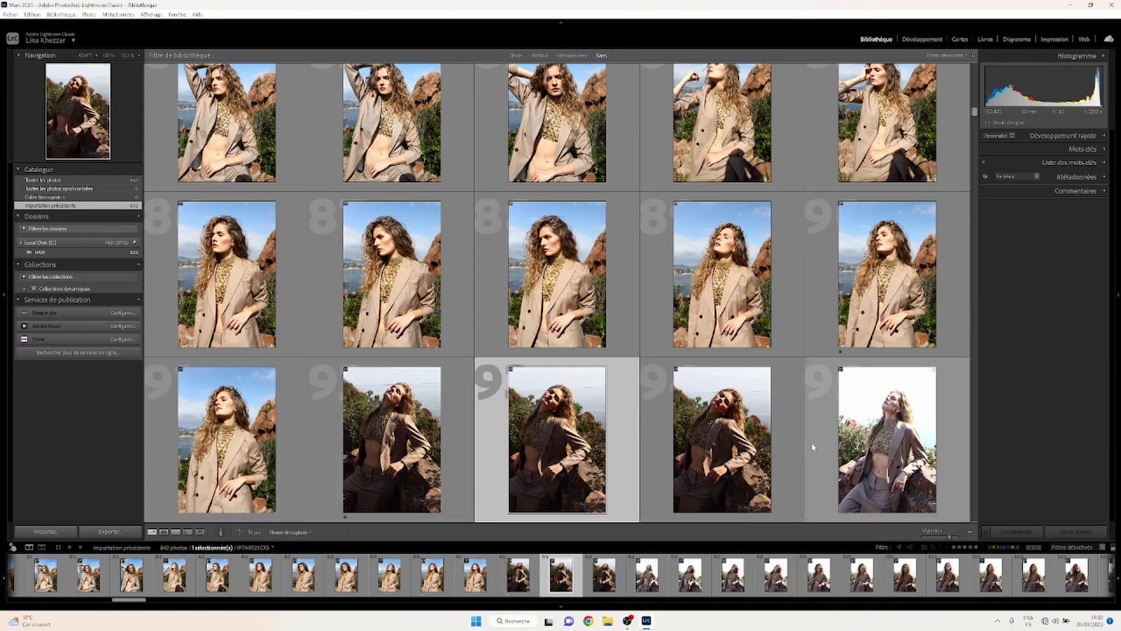
{"action": "key", "text": "Down"}
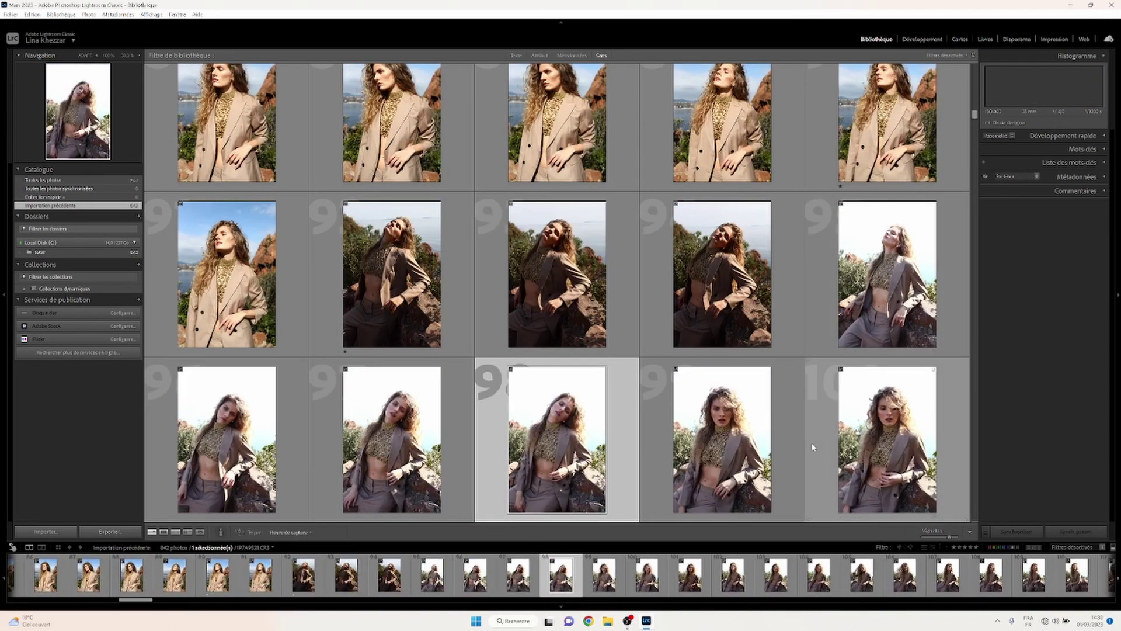
{"action": "key", "text": "Right"}
{"action": "key", "text": "Right"}
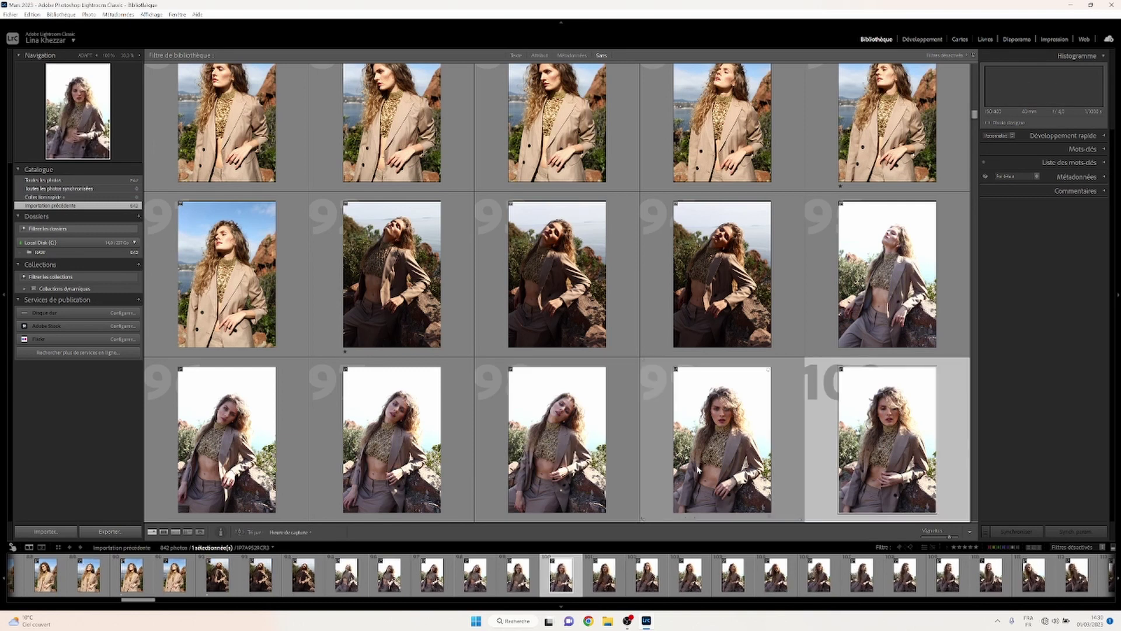
{"action": "key", "text": "Down"}
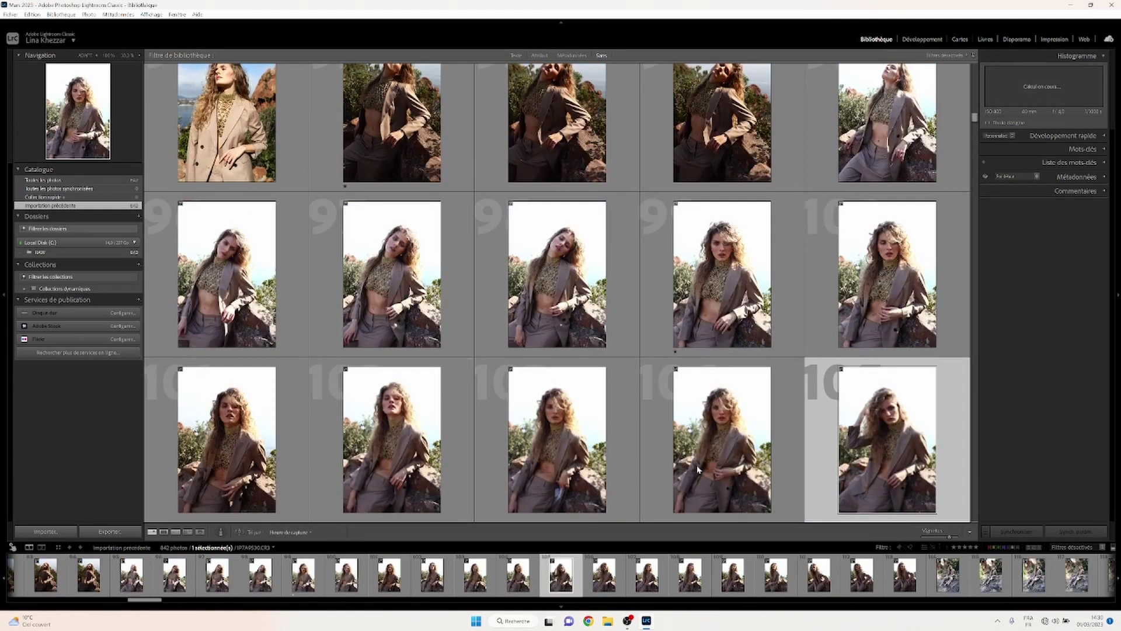
{"action": "key", "text": "Left"}
{"action": "key", "text": "Left"}
{"action": "key", "text": "Left"}
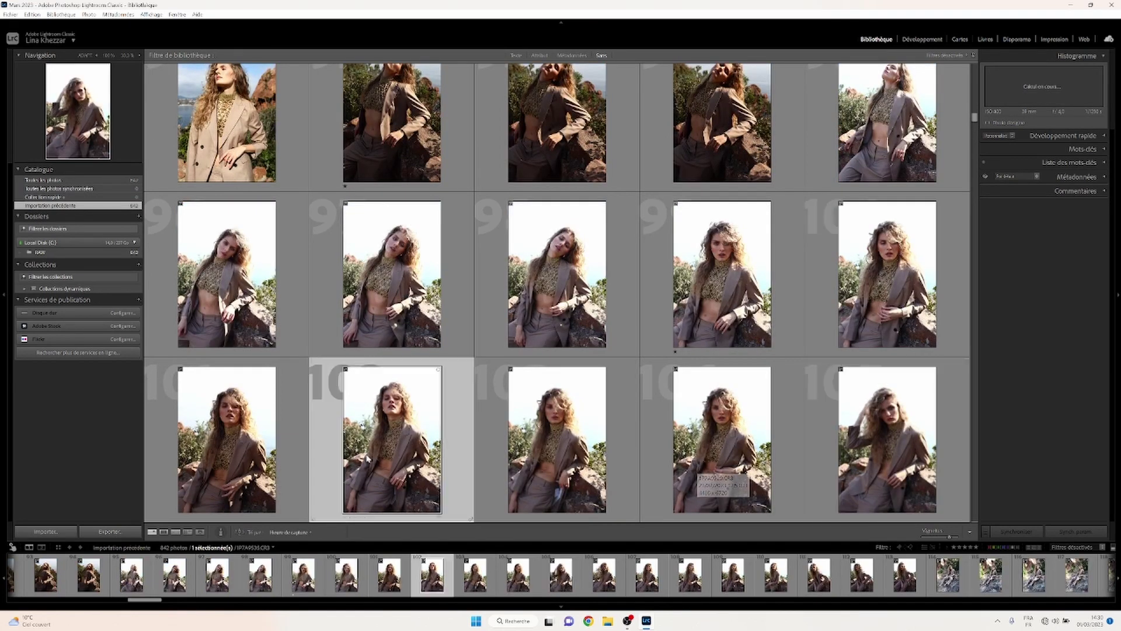
Step: Skip quickly through the rest of the shoot to the final in-water beach photos
{"action": "key", "text": "Right"}
{"action": "key", "text": "Right"}
{"action": "key", "text": "Right"}
{"action": "key", "text": "Right"}
{"action": "key", "text": "Right"}
{"action": "key", "text": "Right"}
{"action": "key", "text": "Right"}
{"action": "key", "text": "Right"}
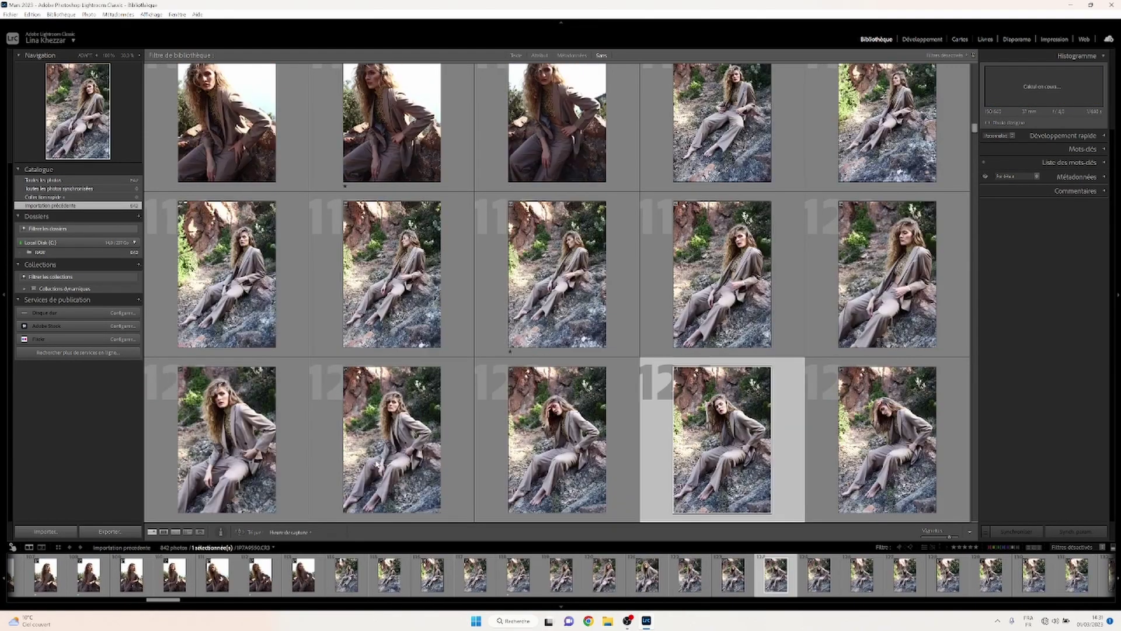
{"action": "key", "text": "Right"}
{"action": "key", "text": "Right"}
{"action": "key", "text": "Right"}
{"action": "key", "text": "Right"}
{"action": "key", "text": "Right"}
{"action": "key", "text": "Right"}
{"action": "key", "text": "Right"}
{"action": "key", "text": "Right"}
{"action": "key", "text": "Right"}
{"action": "key", "text": "Right"}
{"action": "key", "text": "Right"}
{"action": "key", "text": "Right"}
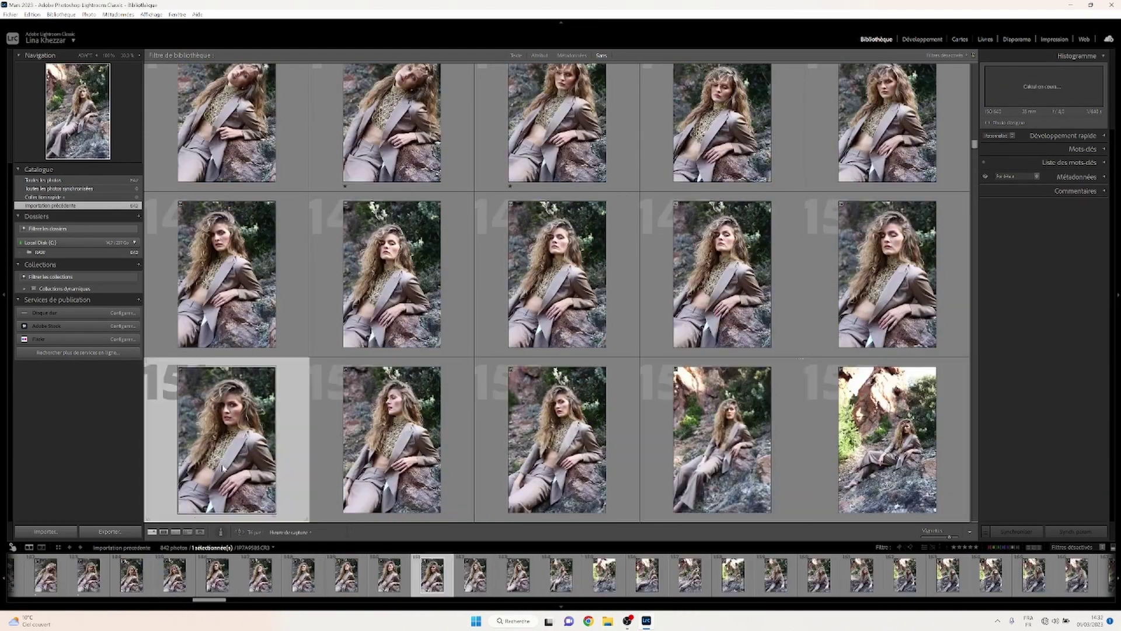
{"action": "key", "text": "Right"}
{"action": "key", "text": "Right"}
{"action": "key", "text": "Right"}
{"action": "key", "text": "Right"}
{"action": "key", "text": "Right"}
{"action": "key", "text": "Right"}
{"action": "key", "text": "Right"}
{"action": "key", "text": "Right"}
{"action": "key", "text": "Right"}
{"action": "key", "text": "Right"}
{"action": "key", "text": "Right"}
{"action": "key", "text": "Right"}
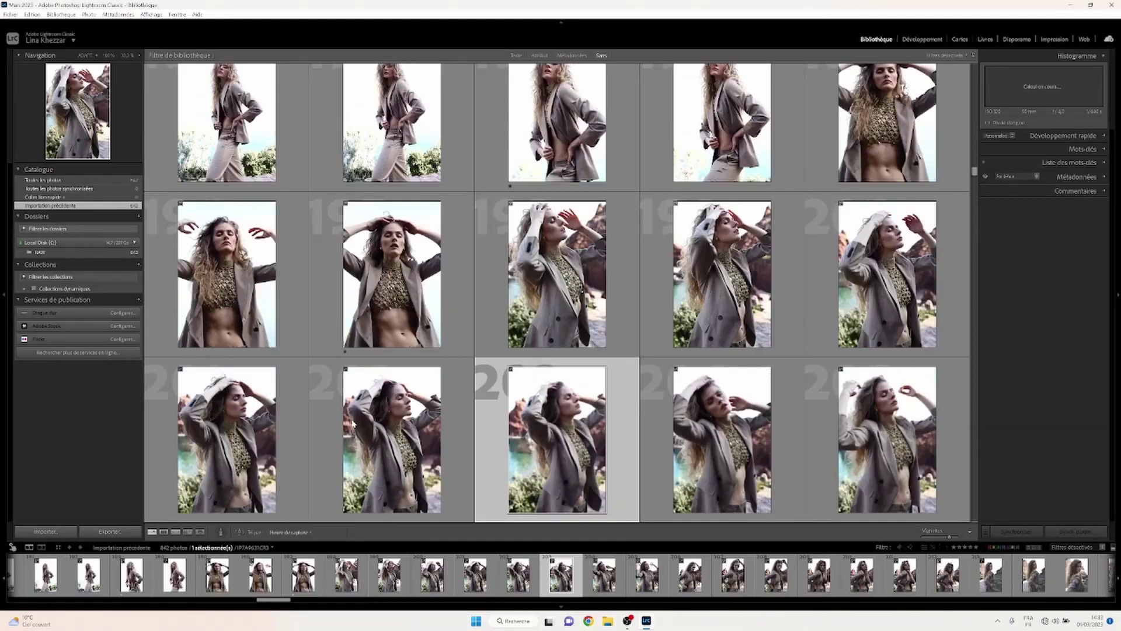
{"action": "key", "text": "Right"}
{"action": "key", "text": "Right"}
{"action": "key", "text": "Right"}
{"action": "key", "text": "Right"}
{"action": "key", "text": "Right"}
{"action": "key", "text": "Right"}
{"action": "key", "text": "Right"}
{"action": "key", "text": "Right"}
{"action": "key", "text": "Right"}
{"action": "key", "text": "Right"}
{"action": "key", "text": "Right"}
{"action": "key", "text": "Right"}
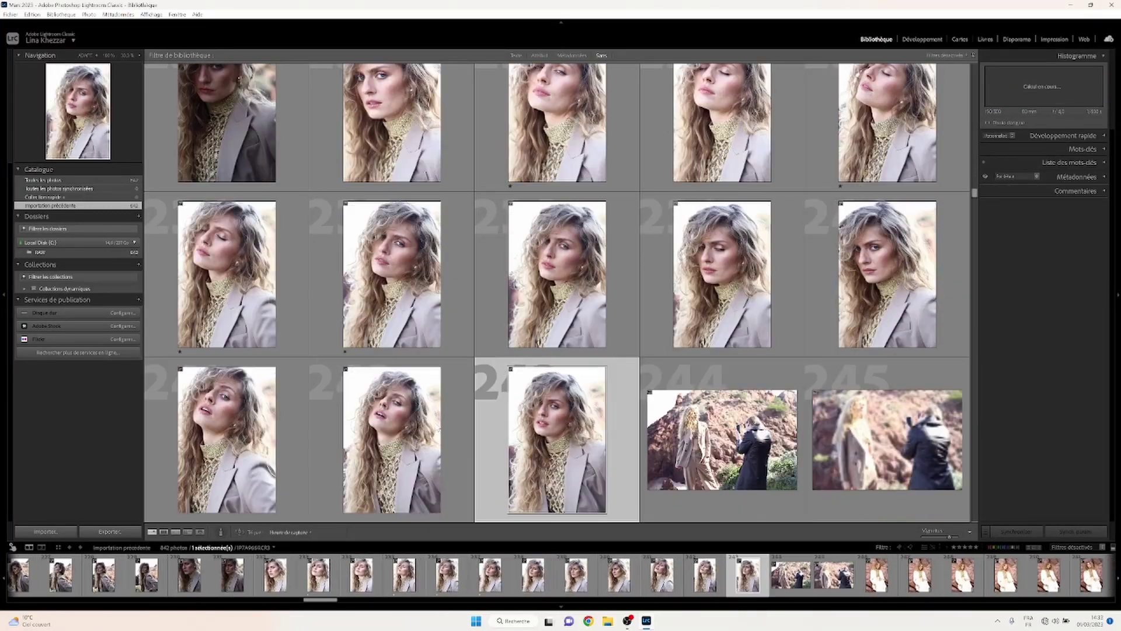
{"action": "key", "text": "Right"}
{"action": "key", "text": "Right"}
{"action": "key", "text": "Right"}
{"action": "key", "text": "Right"}
{"action": "key", "text": "Right"}
{"action": "key", "text": "Right"}
{"action": "key", "text": "Right"}
{"action": "key", "text": "Right"}
{"action": "key", "text": "Right"}
{"action": "key", "text": "Right"}
{"action": "key", "text": "Right"}
{"action": "key", "text": "Right"}
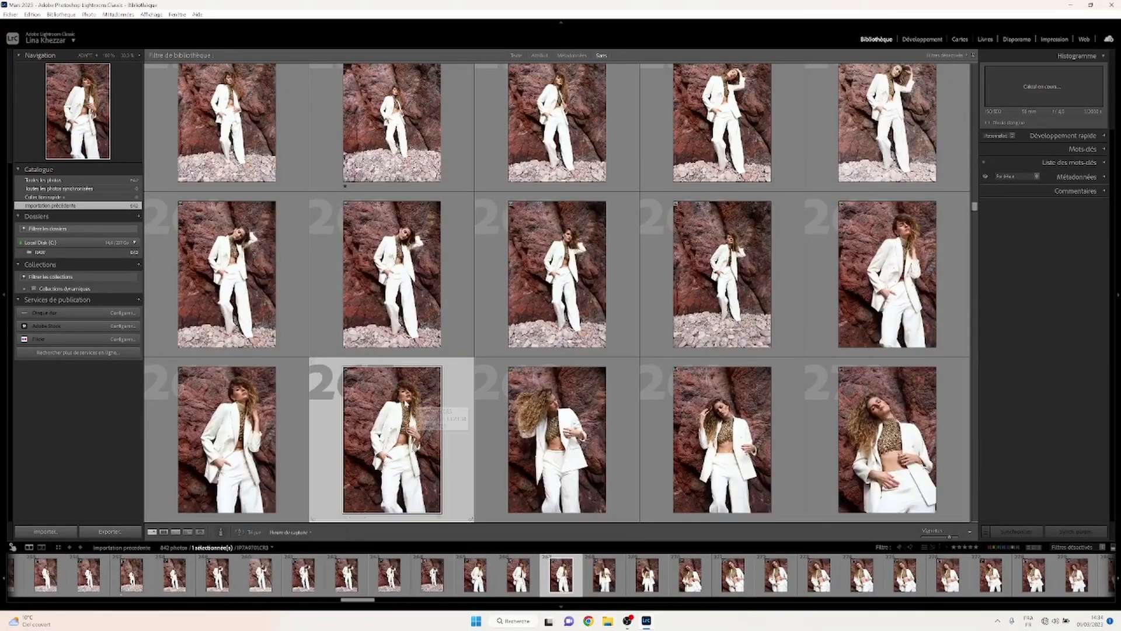
{"action": "key", "text": "Right"}
{"action": "key", "text": "Right"}
{"action": "key", "text": "Right"}
{"action": "key", "text": "Right"}
{"action": "key", "text": "Right"}
{"action": "key", "text": "Right"}
{"action": "key", "text": "Right"}
{"action": "key", "text": "Right"}
{"action": "key", "text": "Right"}
{"action": "key", "text": "Right"}
{"action": "key", "text": "Right"}
{"action": "key", "text": "Right"}
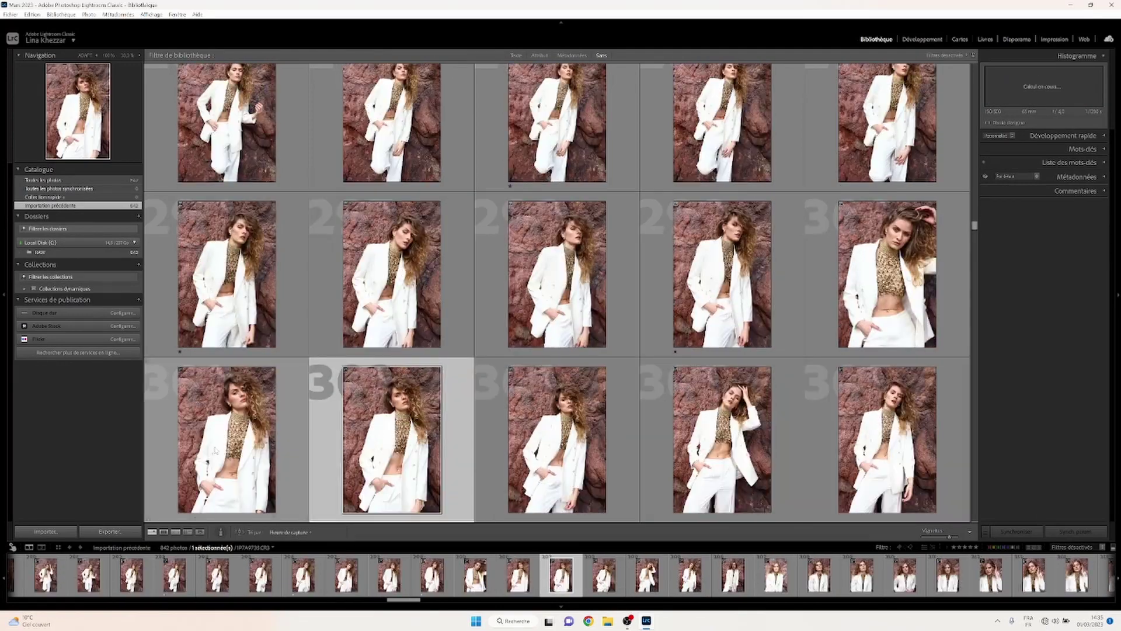
{"action": "key", "text": "Right"}
{"action": "key", "text": "Right"}
{"action": "key", "text": "Right"}
{"action": "key", "text": "Right"}
{"action": "key", "text": "Right"}
{"action": "key", "text": "Right"}
{"action": "key", "text": "Right"}
{"action": "key", "text": "Right"}
{"action": "key", "text": "Right"}
{"action": "key", "text": "Right"}
{"action": "key", "text": "Right"}
{"action": "key", "text": "Right"}
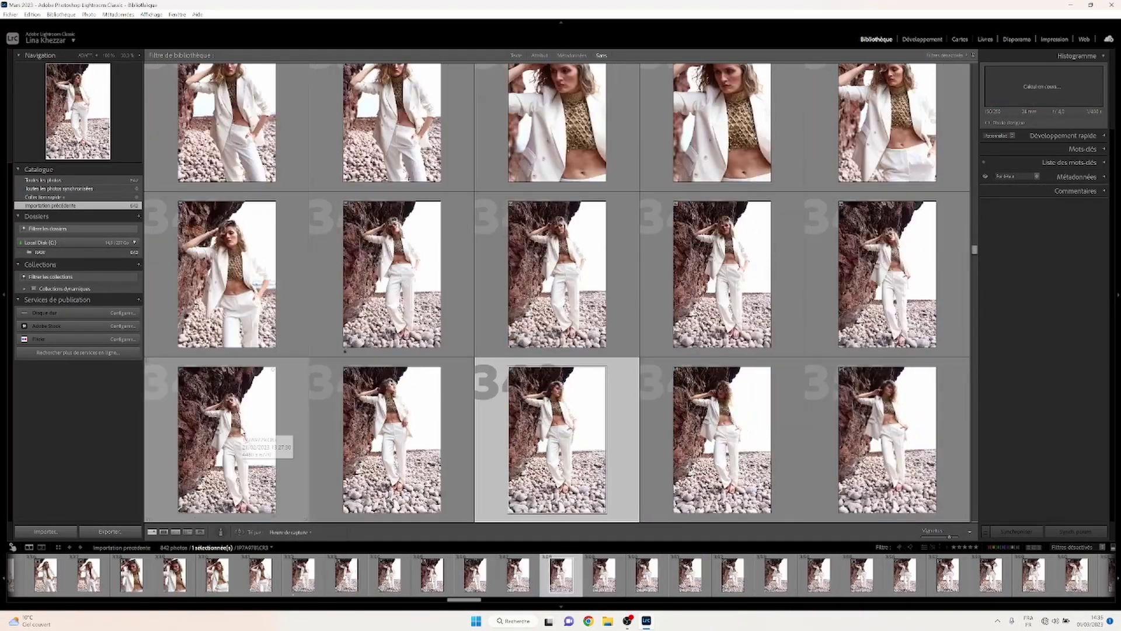
{"action": "key", "text": "Right"}
{"action": "key", "text": "Right"}
{"action": "key", "text": "Right"}
{"action": "key", "text": "Right"}
{"action": "key", "text": "Right"}
{"action": "key", "text": "Right"}
{"action": "key", "text": "Right"}
{"action": "key", "text": "Right"}
{"action": "key", "text": "Right"}
{"action": "key", "text": "Right"}
{"action": "key", "text": "Right"}
{"action": "key", "text": "Right"}
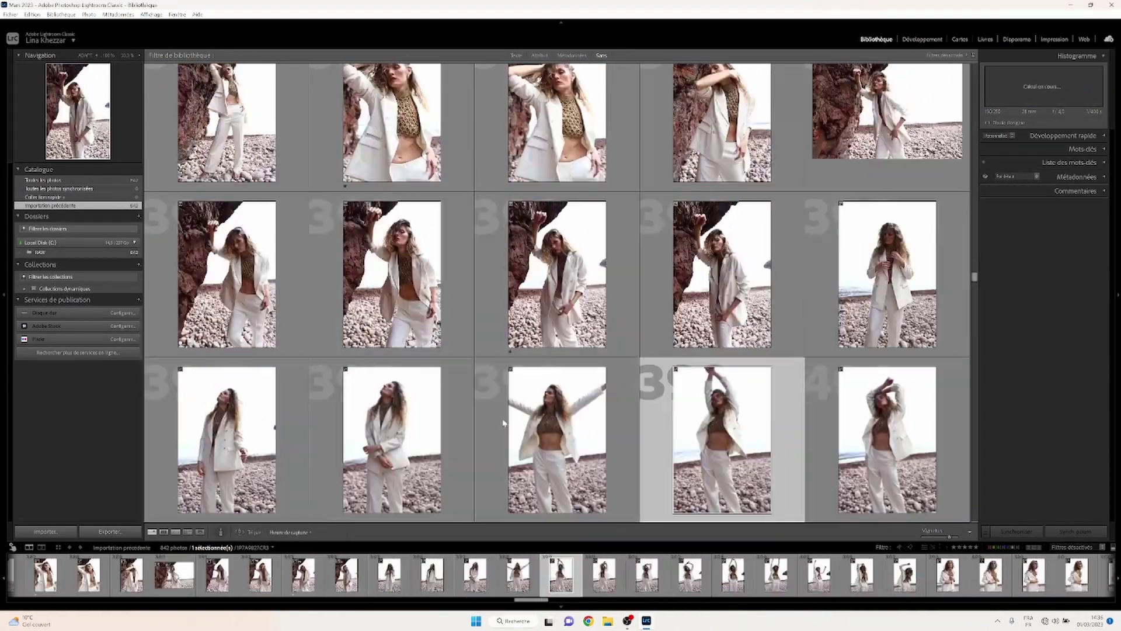
{"action": "key", "text": "Right"}
{"action": "key", "text": "Right"}
{"action": "key", "text": "Right"}
{"action": "key", "text": "Right"}
{"action": "key", "text": "Right"}
{"action": "key", "text": "Right"}
{"action": "key", "text": "Right"}
{"action": "key", "text": "Right"}
{"action": "key", "text": "Right"}
{"action": "key", "text": "Right"}
{"action": "key", "text": "Right"}
{"action": "key", "text": "Right"}
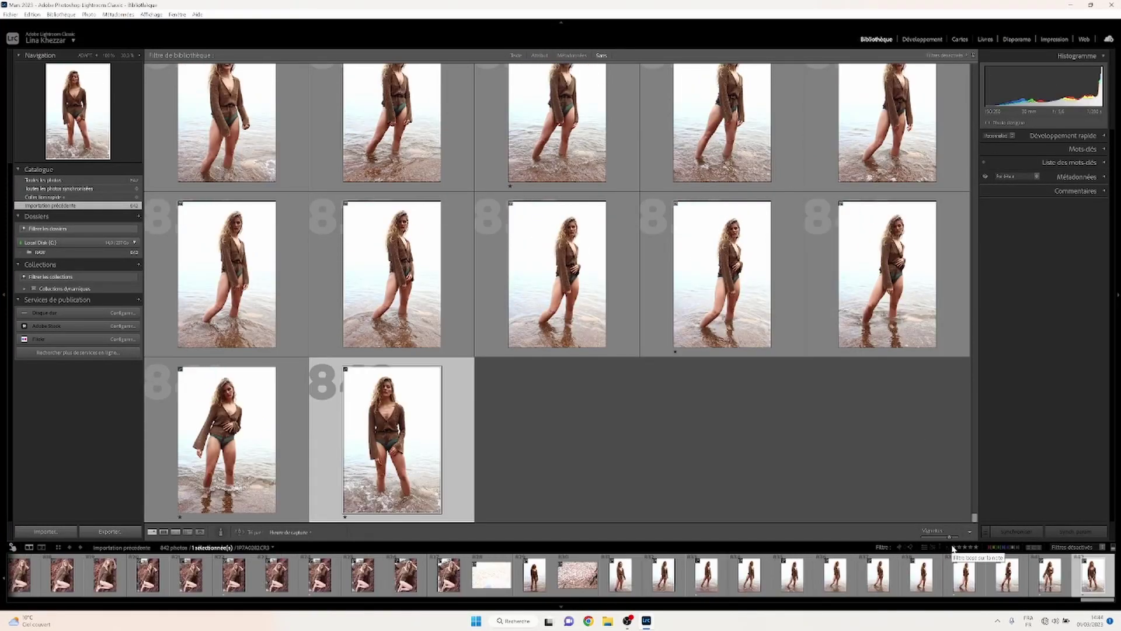
Step: Filter to the 154 one-star photos and show the first one in Loupe view
{"action": "key", "text": "ctrl+l"}
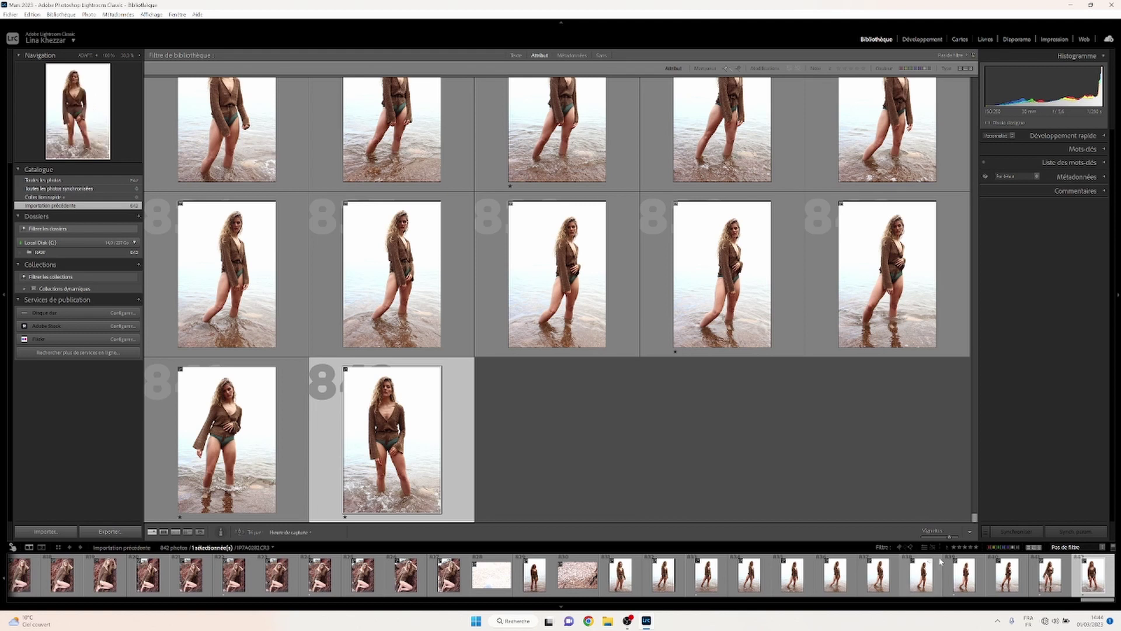
{"action": "left_click", "coordinate": [957, 548]}
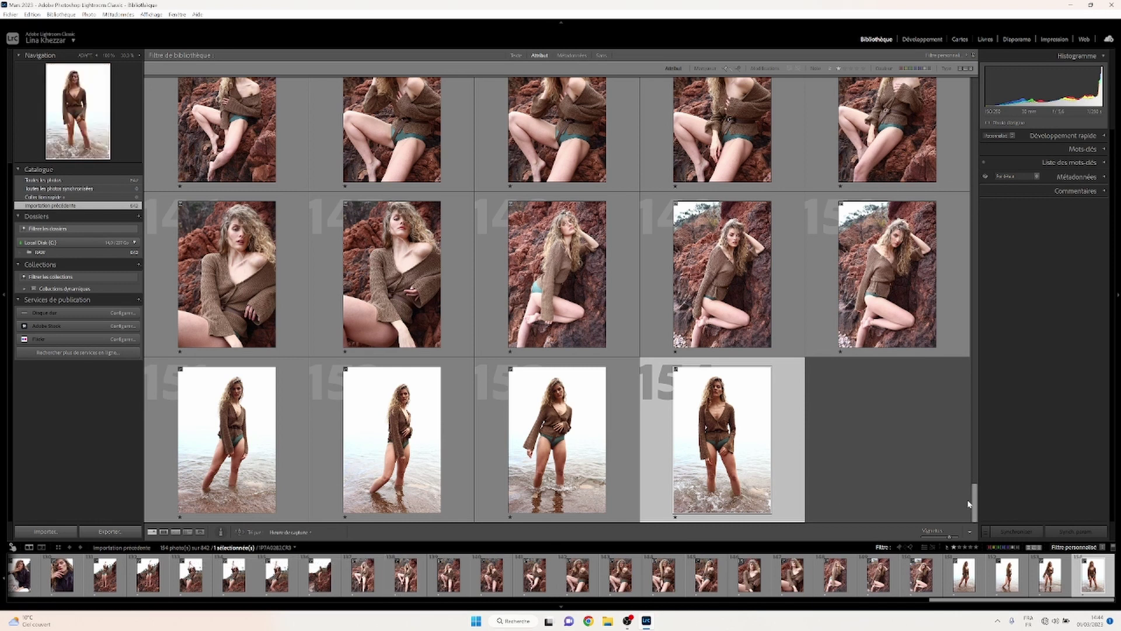
{"action": "left_click_drag", "start_coordinate": [969, 504], "coordinate": [970, 78]}
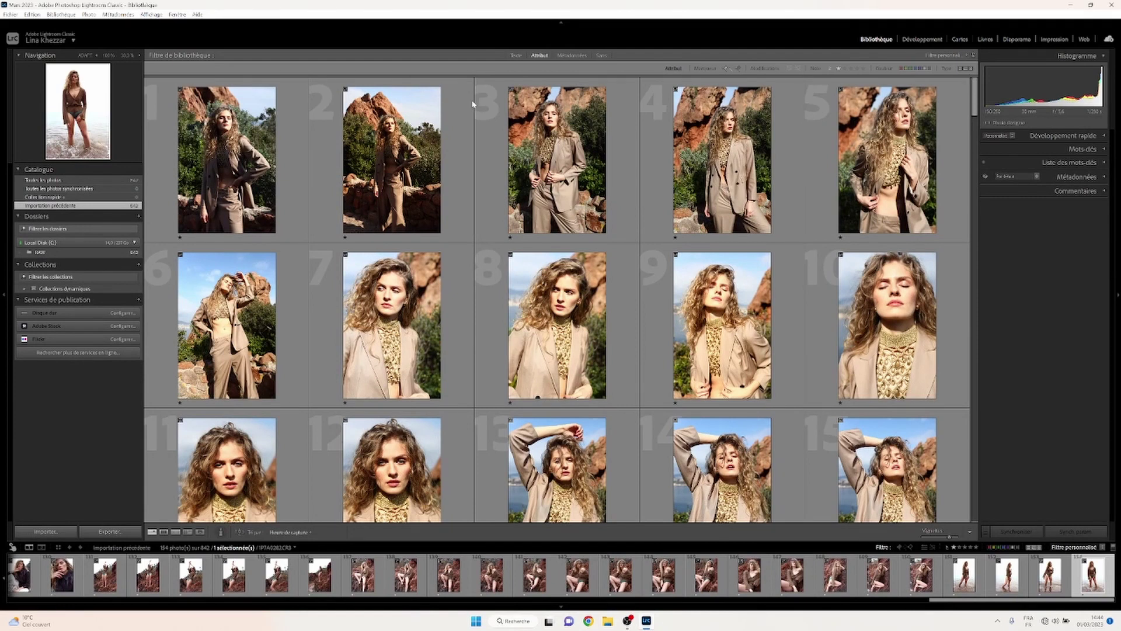
{"action": "left_click", "coordinate": [230, 163]}
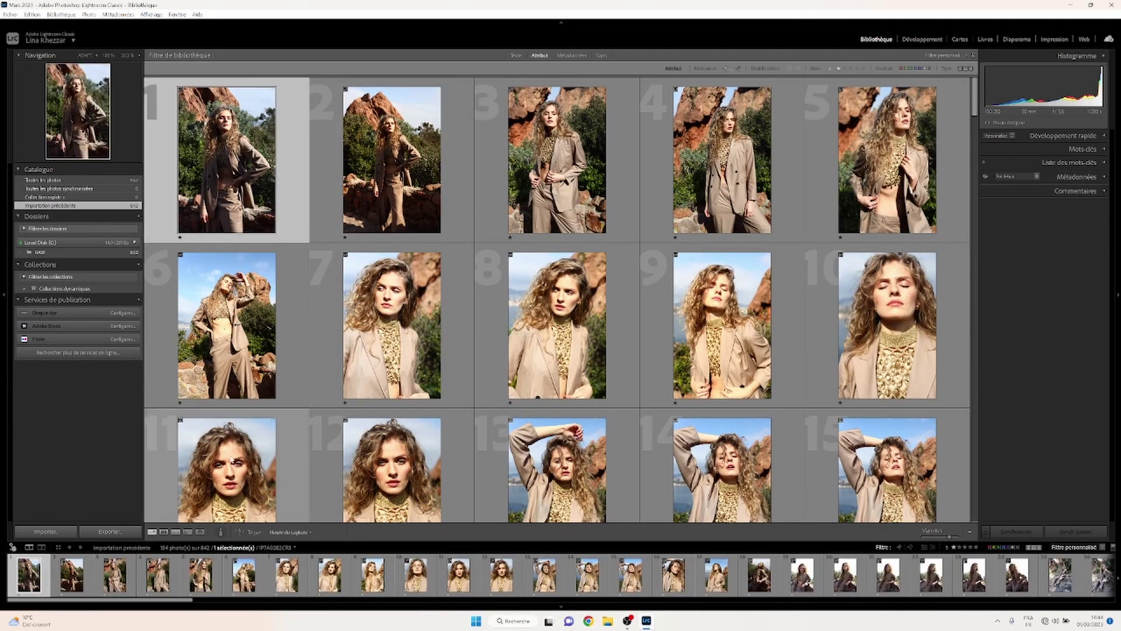
{"action": "left_click", "coordinate": [164, 532]}
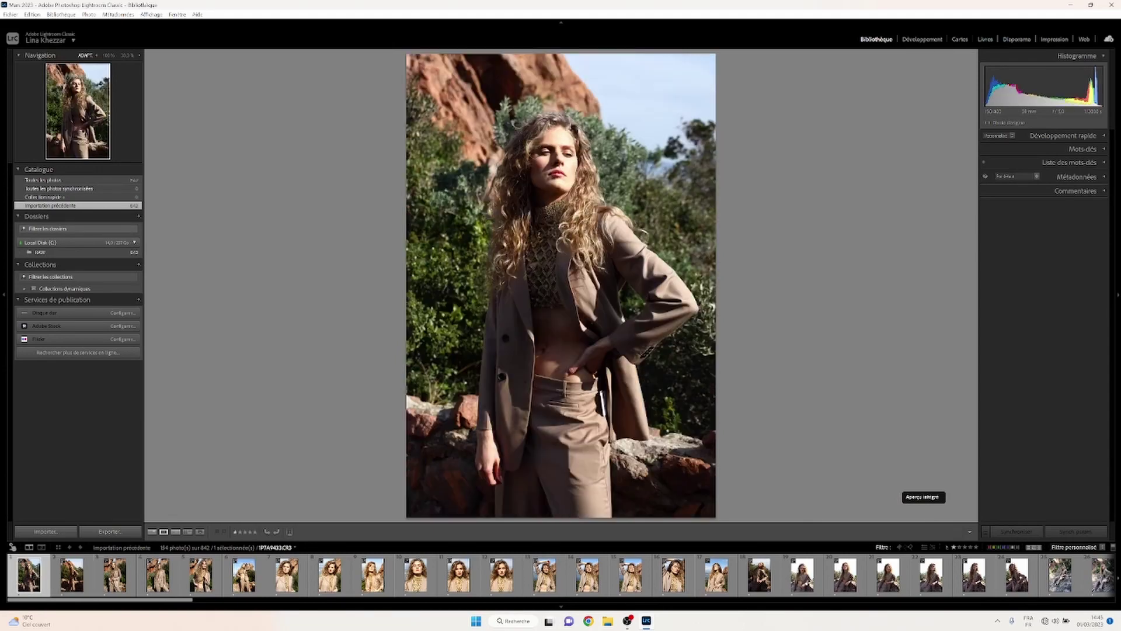
Step: Step through the first filtered photos, giving one a 3-star rating
{"action": "key", "text": "Right"}
{"action": "key", "text": "Right"}
{"action": "key", "text": "Right"}
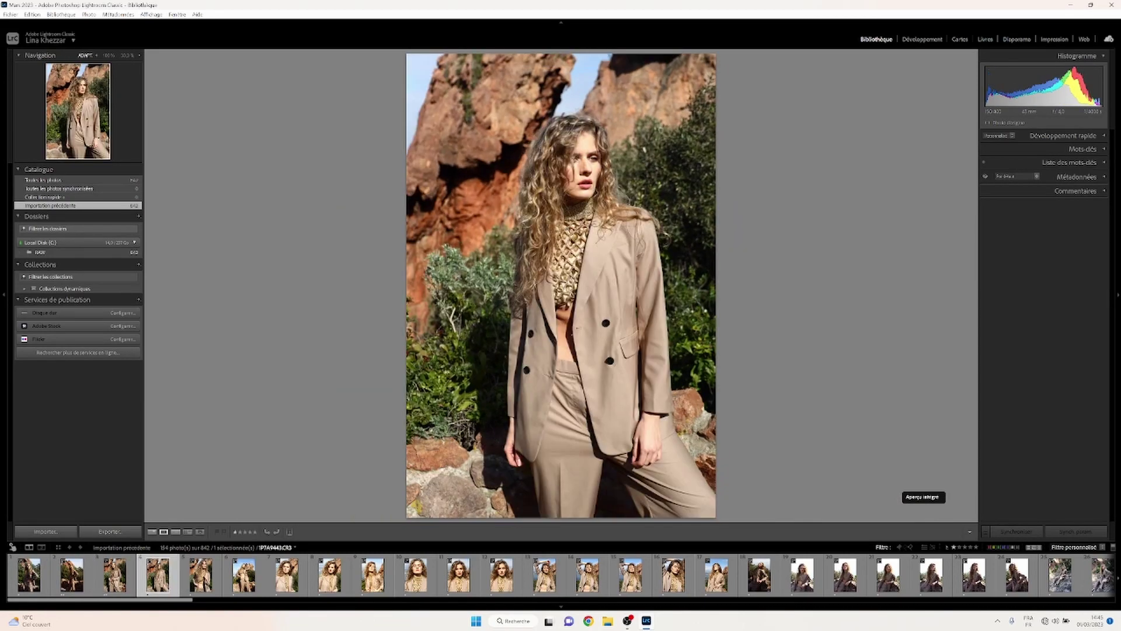
{"action": "key", "text": "Right"}
{"action": "key", "text": "Right"}
{"action": "key", "text": "3"}
{"action": "key", "text": "Right"}
{"action": "key", "text": "Right"}
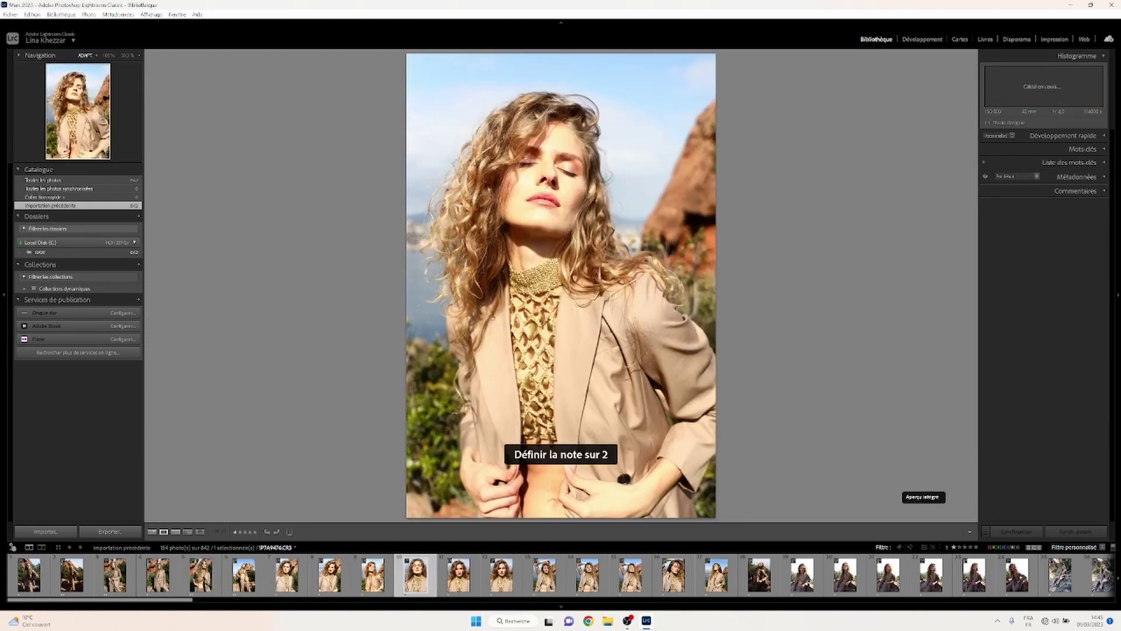
{"action": "key", "text": "Right"}
{"action": "key", "text": "Right"}
{"action": "key", "text": "Right"}
{"action": "key", "text": "Right"}
{"action": "key", "text": "Right"}
{"action": "key", "text": "Right"}
{"action": "key", "text": "Right"}
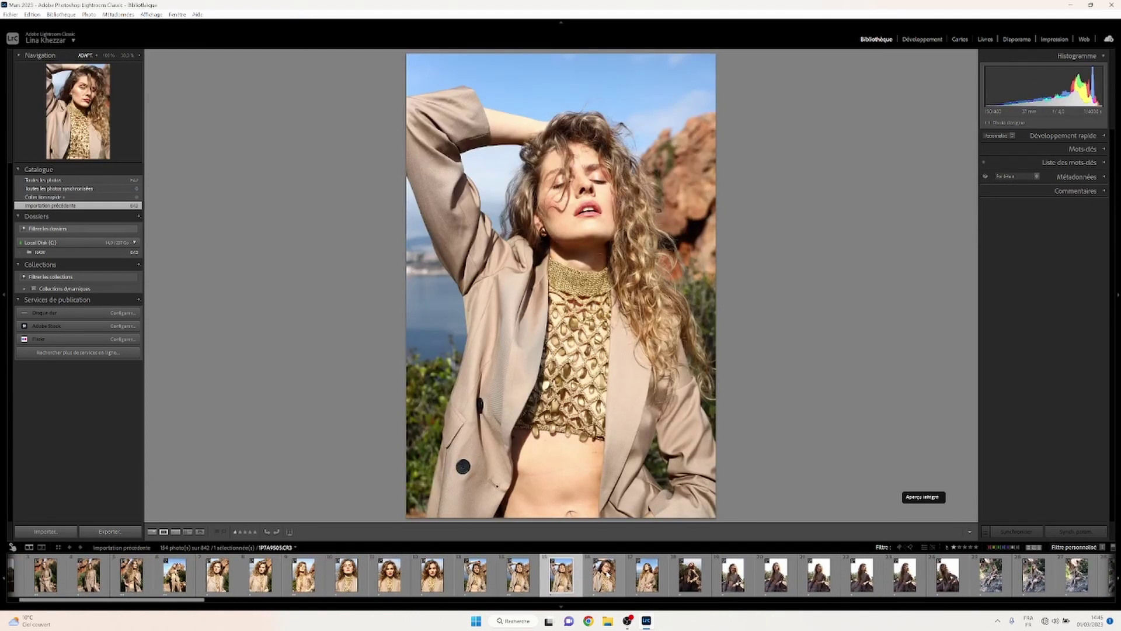
Step: Survey the first seventeen picks and the next group, dropping the weaker shots
{"action": "key", "text": "shift+Home"}
{"action": "key", "text": "n"}
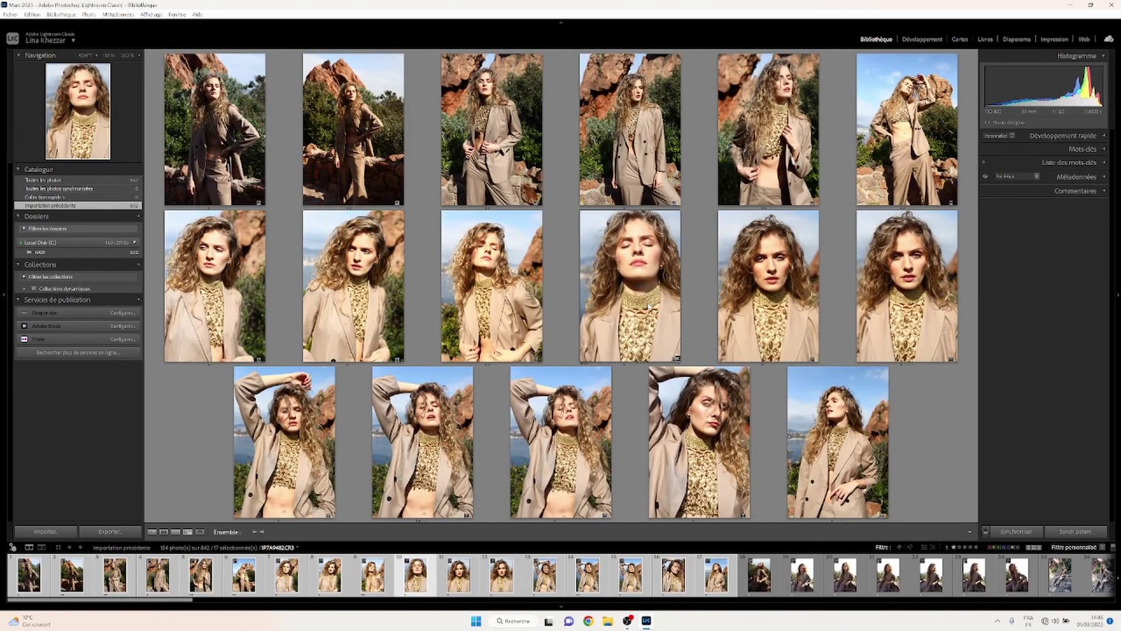
{"action": "key", "text": "e"}
{"action": "key", "text": "Right"}
{"action": "key", "text": "shift+Right"}
{"action": "key", "text": "shift+Right"}
{"action": "key", "text": "shift+Right"}
{"action": "key", "text": "n"}
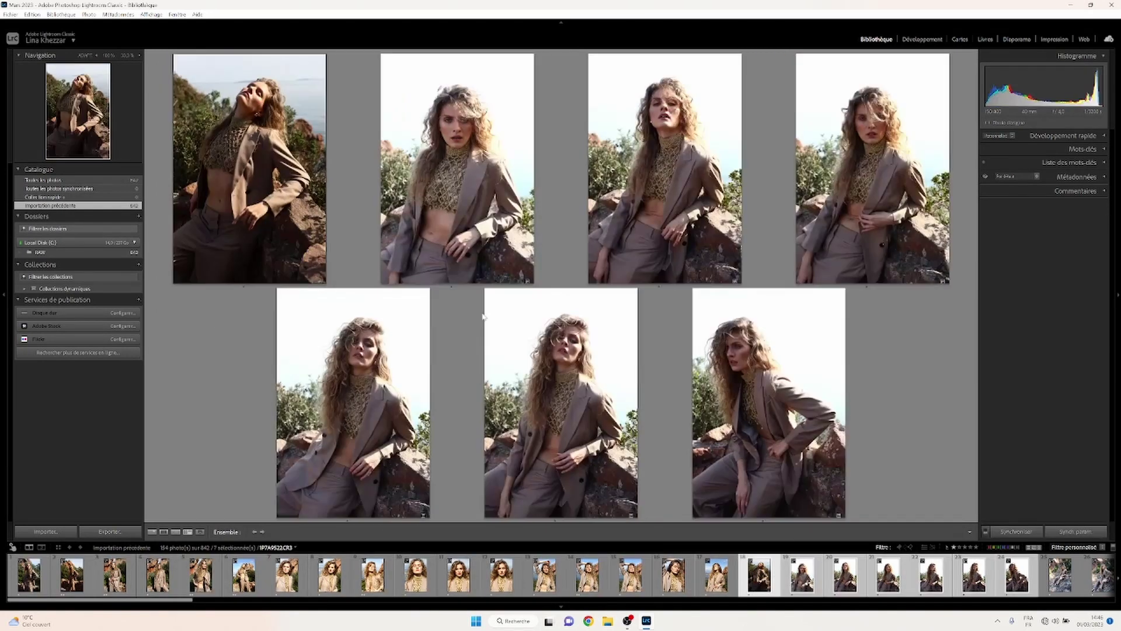
{"action": "key", "text": "slash"}
{"action": "key", "text": "slash"}
{"action": "key", "text": "slash"}
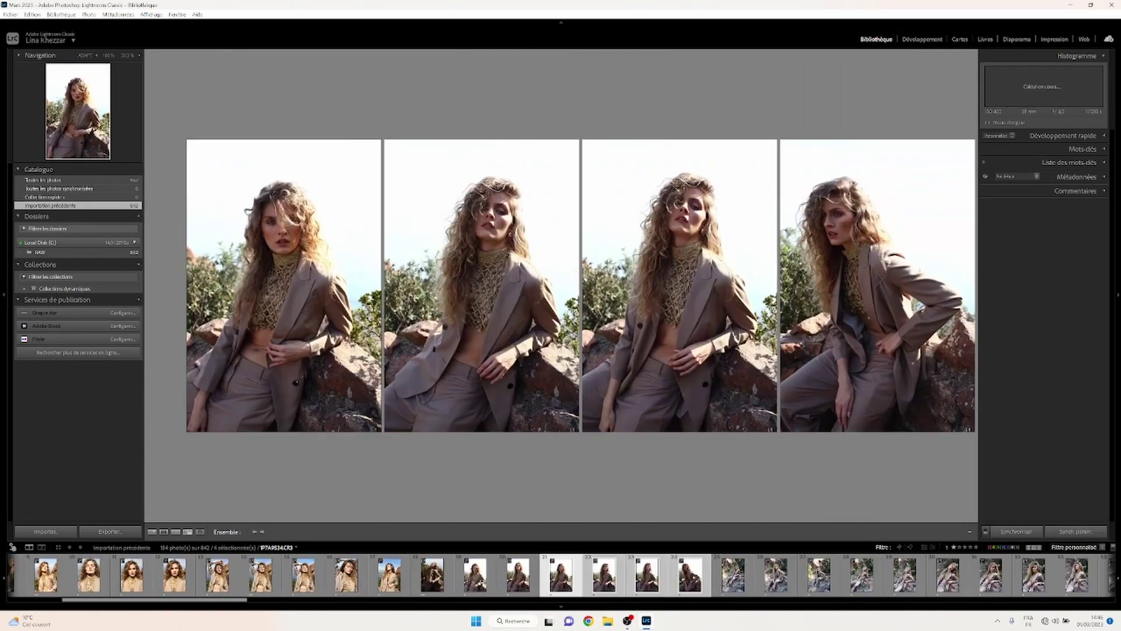
Step: Compare the rocky-hillside photos, removing the fifth and rating one shot two stars
{"action": "key", "text": "Right"}
{"action": "key", "text": "Right"}
{"action": "key", "text": "Right"}
{"action": "key", "text": "Right"}
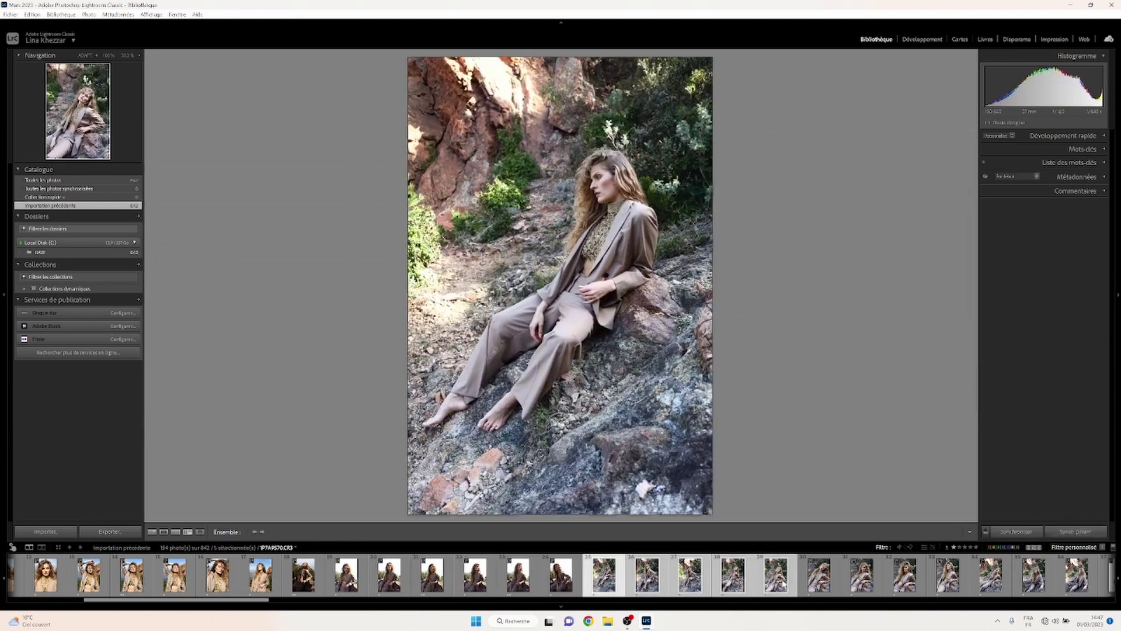
{"action": "key", "text": "shift+Right"}
{"action": "key", "text": "shift+Right"}
{"action": "key", "text": "shift+Right"}
{"action": "key", "text": "Right"}
{"action": "key", "text": "Right"}
{"action": "key", "text": "Right"}
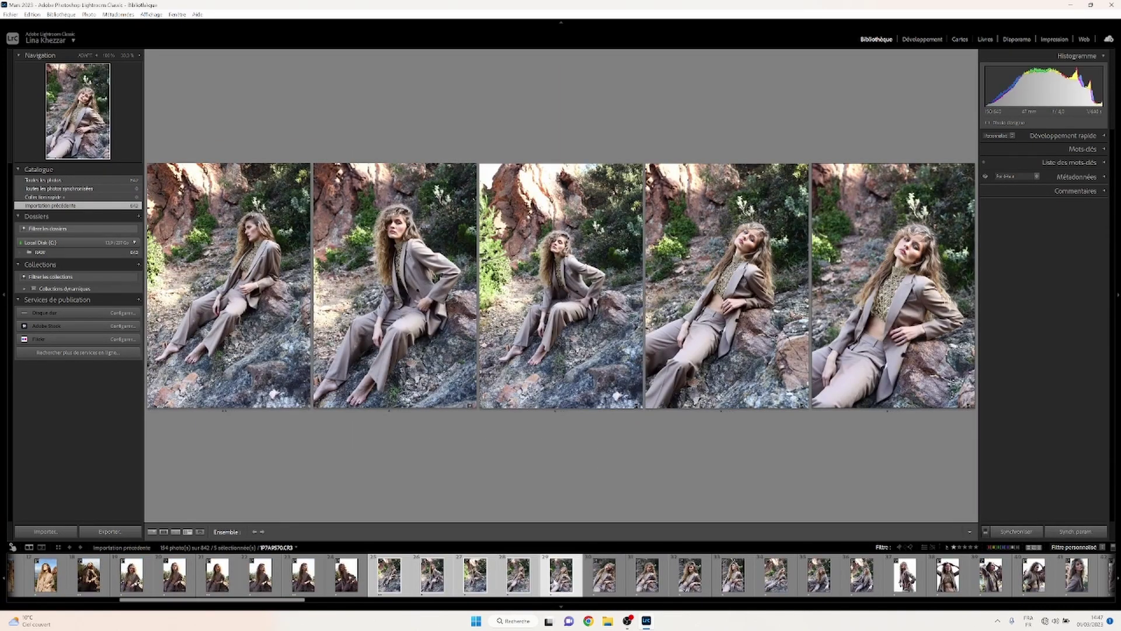
{"action": "key", "text": "slash"}
{"action": "left_click", "coordinate": [862, 575], "text": "shift"}
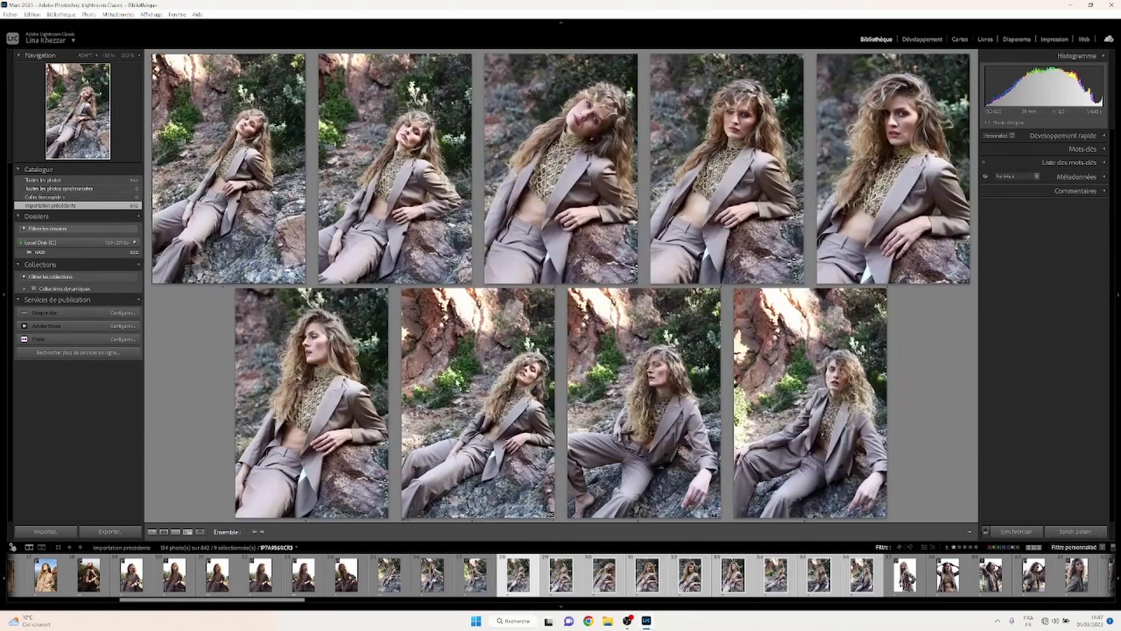
{"action": "key", "text": "Right"}
{"action": "key", "text": "Right"}
{"action": "key", "text": "Right"}
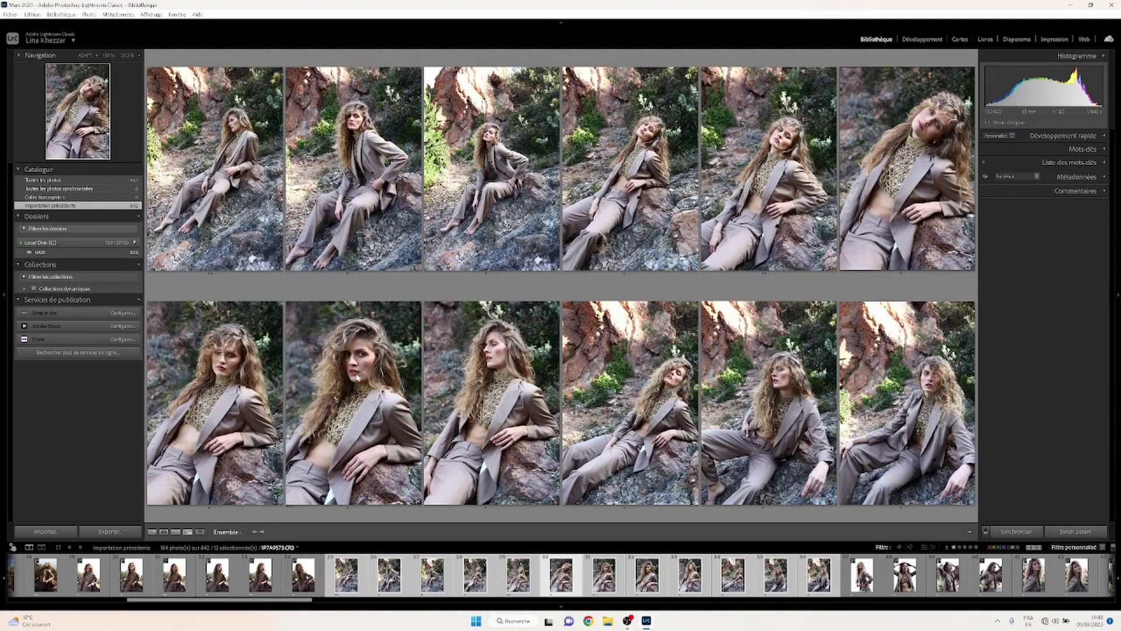
{"action": "key", "text": "2"}
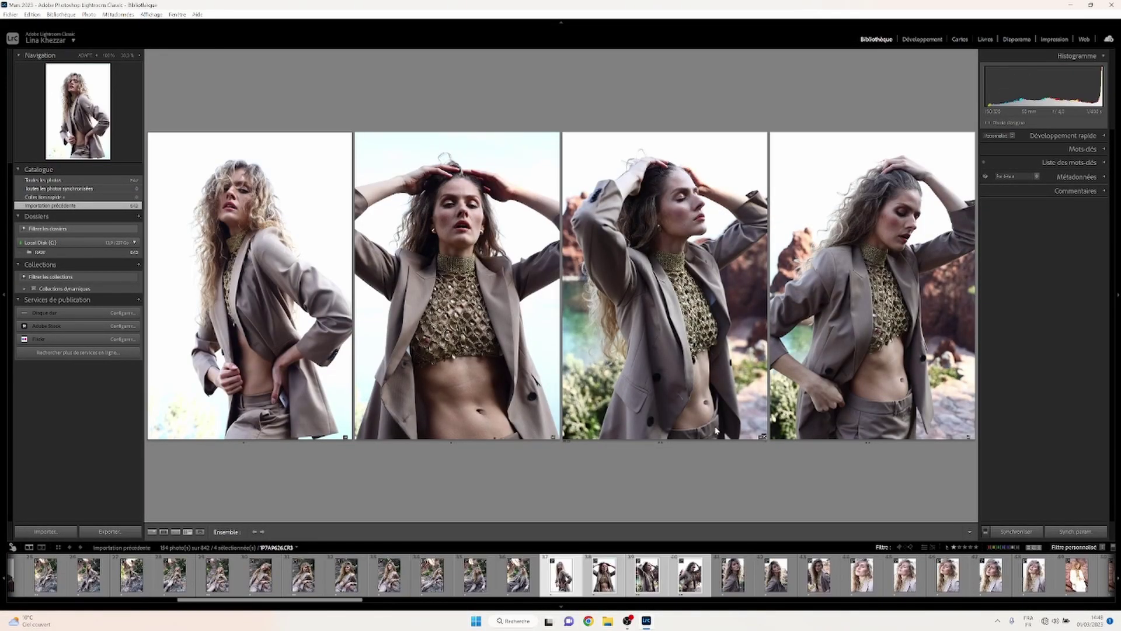
Step: Compare eight close-up portraits, dropping them one by one down to two
{"action": "left_click", "coordinate": [733, 576]}
{"action": "left_click", "coordinate": [819, 575], "text": "shift"}
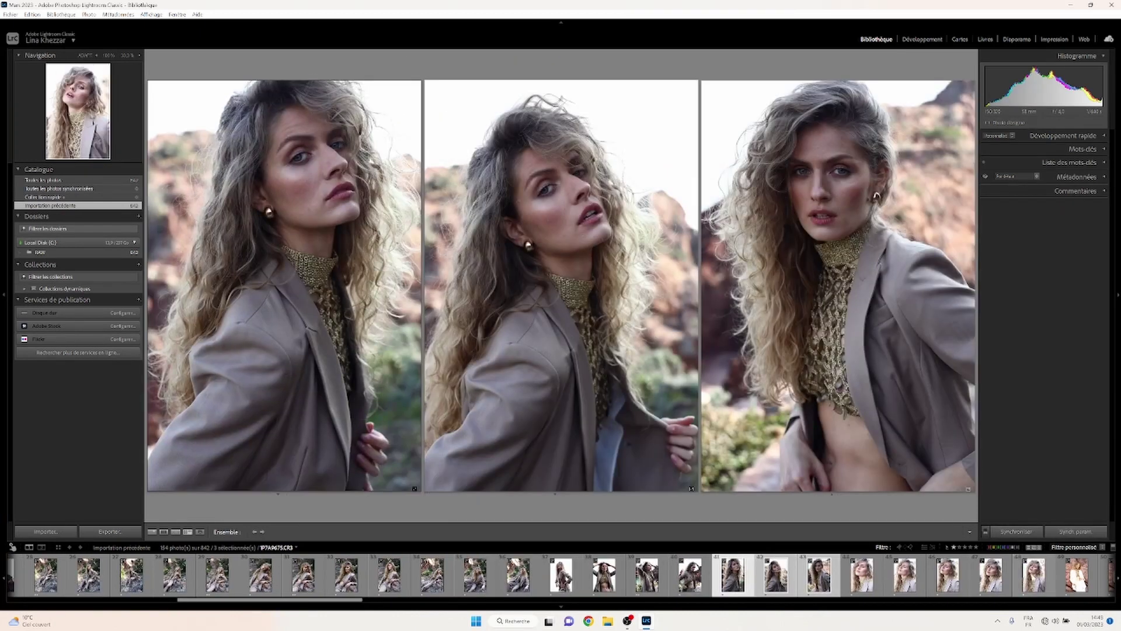
{"action": "left_click", "coordinate": [1034, 575], "text": "shift"}
{"action": "left_click", "coordinate": [292, 419]}
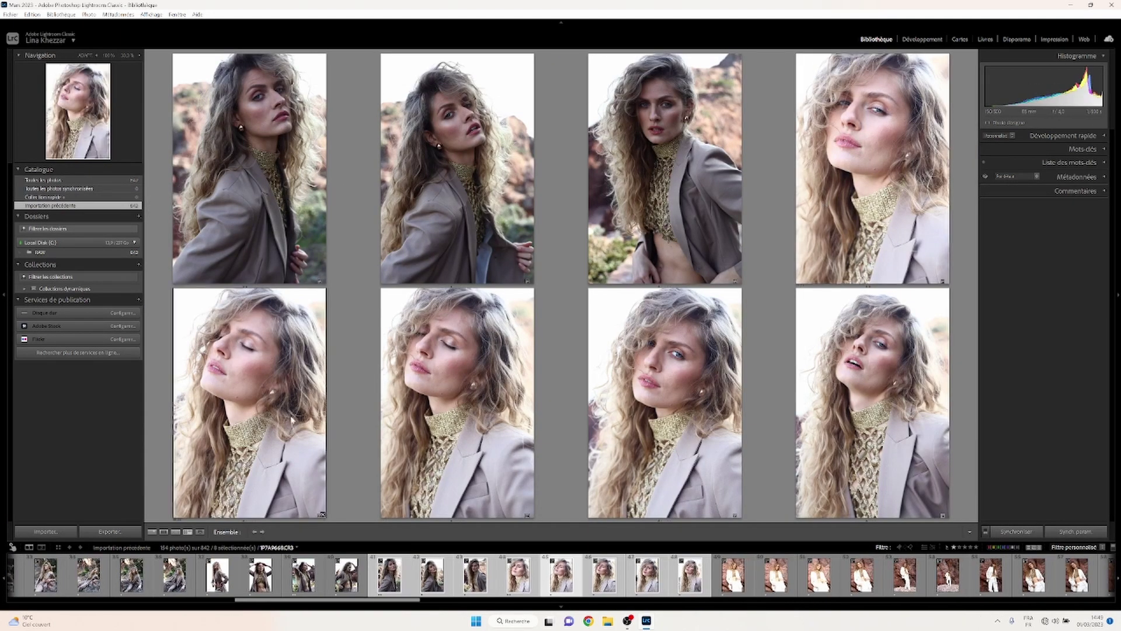
{"action": "left_click", "coordinate": [320, 281]}
{"action": "left_click", "coordinate": [518, 273]}
{"action": "left_click", "coordinate": [613, 245]}
{"action": "left_click", "coordinate": [759, 246]}
{"action": "left_click", "coordinate": [759, 433]}
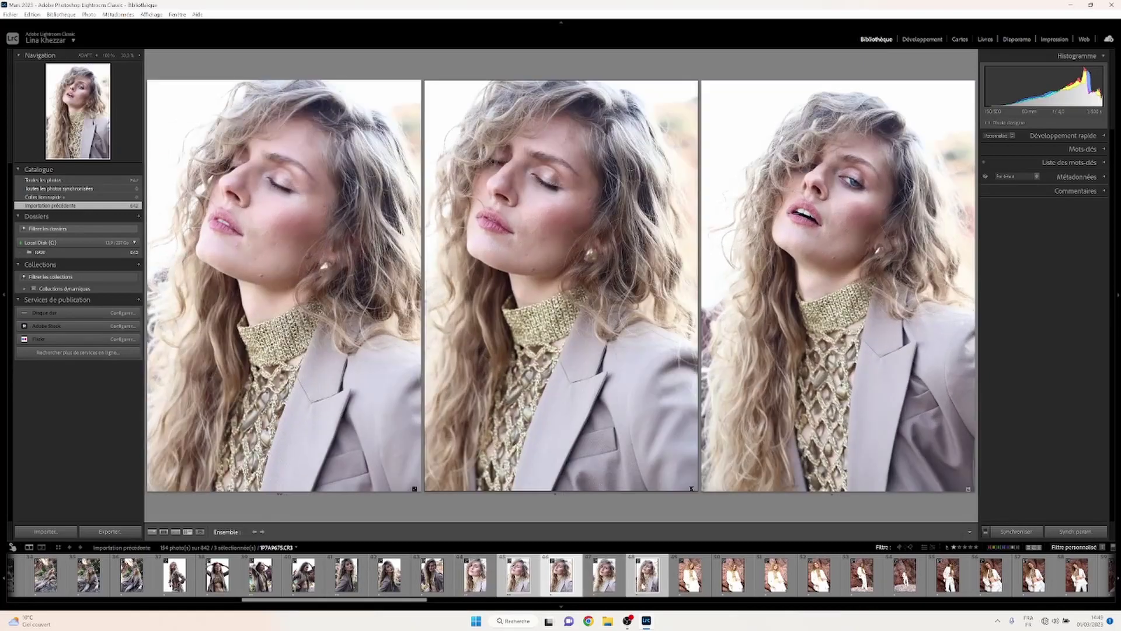
{"action": "left_click", "coordinate": [971, 486]}
Step: Compare successive groups of white-suit shots against the rock wall
{"action": "left_click", "coordinate": [733, 575]}
{"action": "left_click", "coordinate": [862, 576], "text": "shift"}
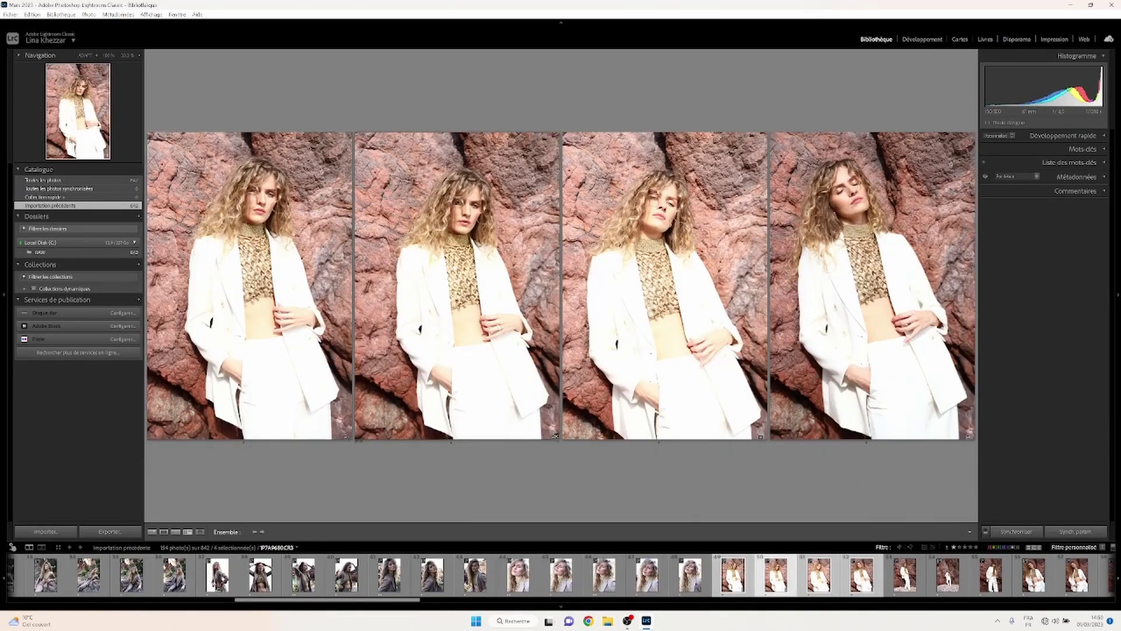
{"action": "left_click", "coordinate": [776, 576], "text": "ctrl"}
{"action": "left_click", "coordinate": [776, 575]}
{"action": "left_click", "coordinate": [948, 576], "text": "shift"}
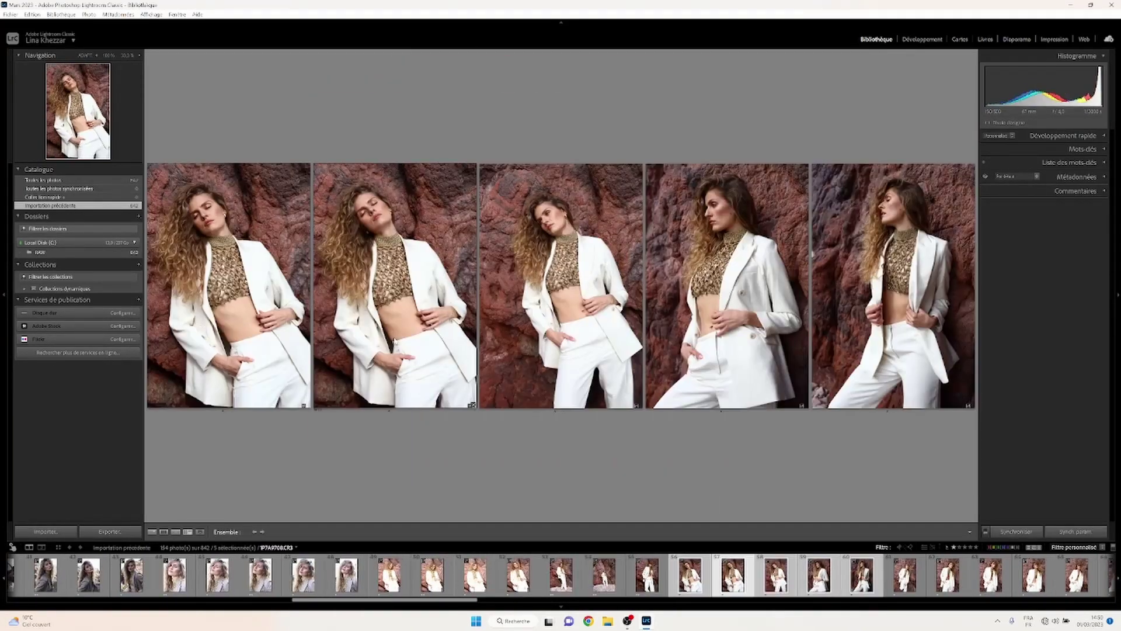
{"action": "left_click", "coordinate": [690, 575]}
{"action": "left_click", "coordinate": [948, 576], "text": "shift"}
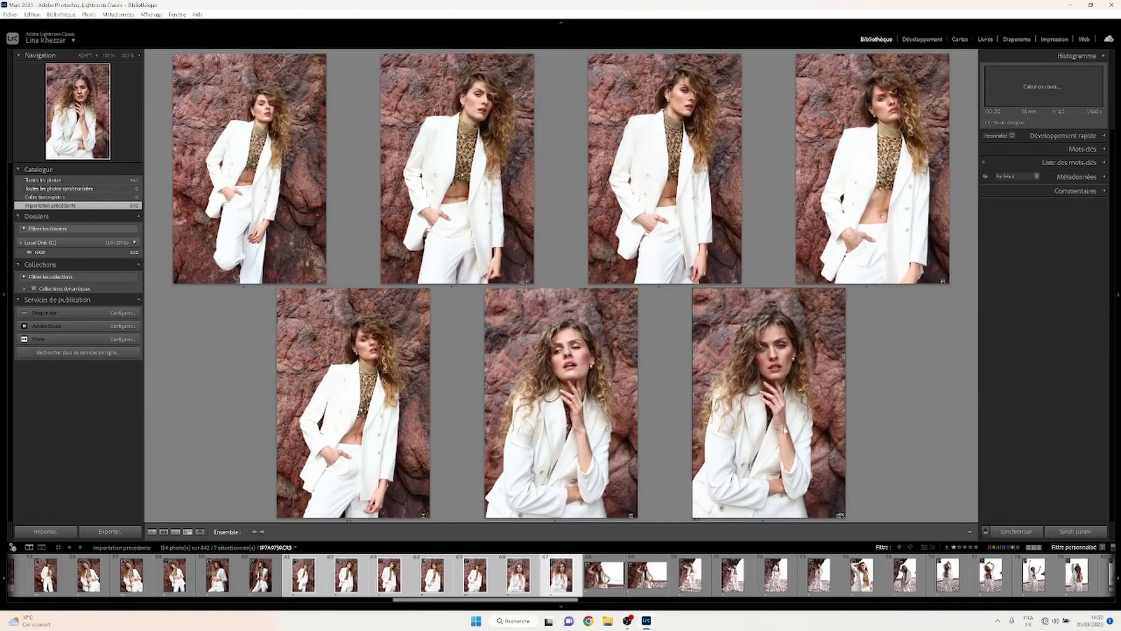
{"action": "left_click", "coordinate": [862, 576]}
Step: Narrow the comparison to two beach landscape shots side by side
{"action": "left_click", "coordinate": [905, 575], "text": "shift"}
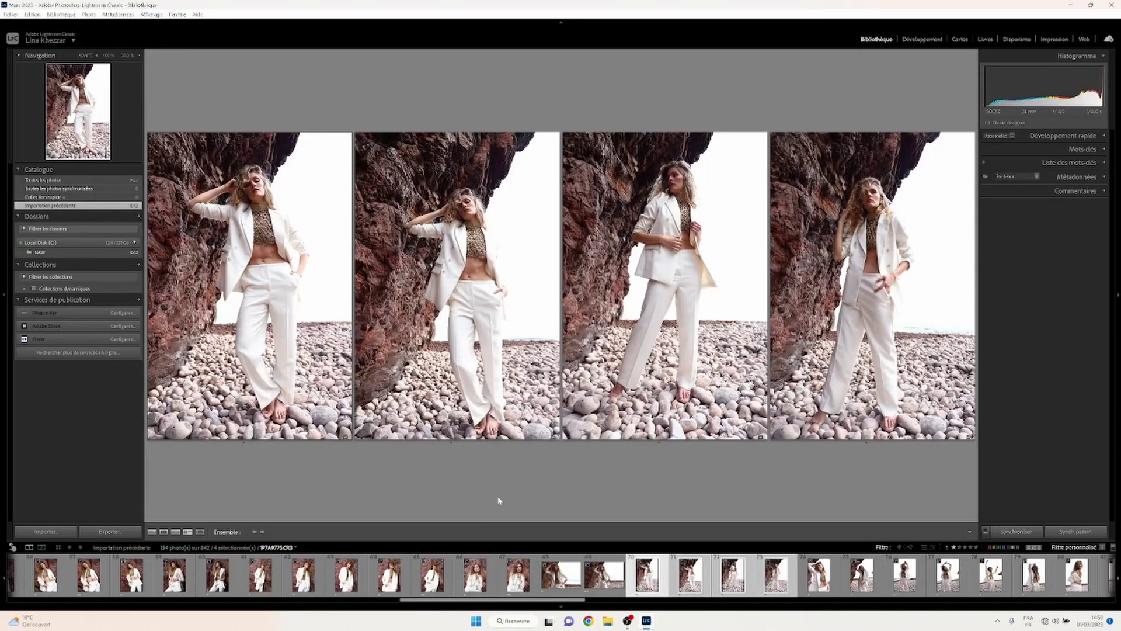
{"action": "left_click", "coordinate": [605, 575]}
{"action": "left_click", "coordinate": [648, 575], "text": "ctrl"}
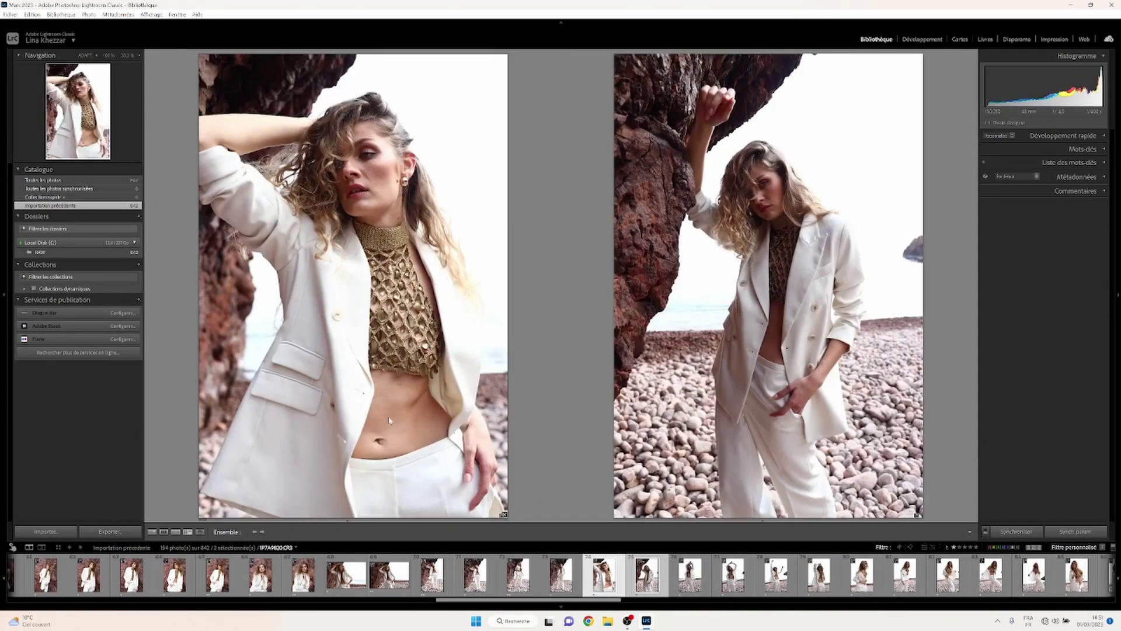
{"action": "scroll", "coordinate": [642, 575], "scroll_direction": "down", "scroll_amount": 5}
Step: Survey the leather-jacket hands-on-head, hands-on-hips and nine standing shots, then eight seated beach shots
{"action": "left_click", "coordinate": [818, 575], "text": "shift"}
{"action": "left_click", "coordinate": [733, 575], "text": "shift"}
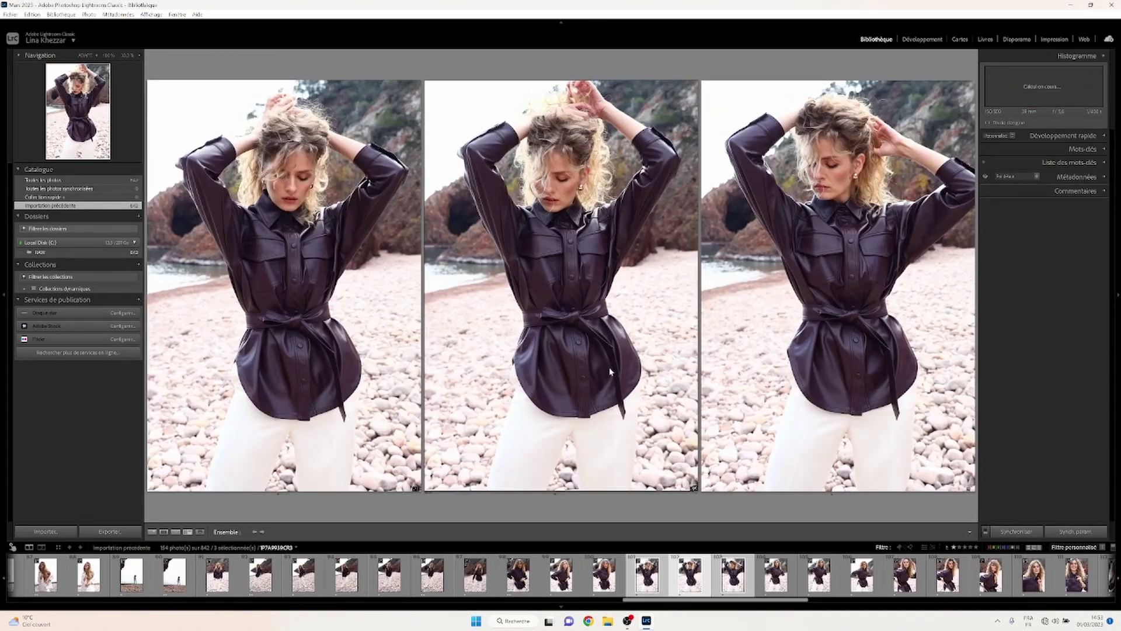
{"action": "left_click", "coordinate": [605, 575]}
{"action": "left_click", "coordinate": [690, 575], "text": "shift"}
{"action": "left_click", "coordinate": [733, 575]}
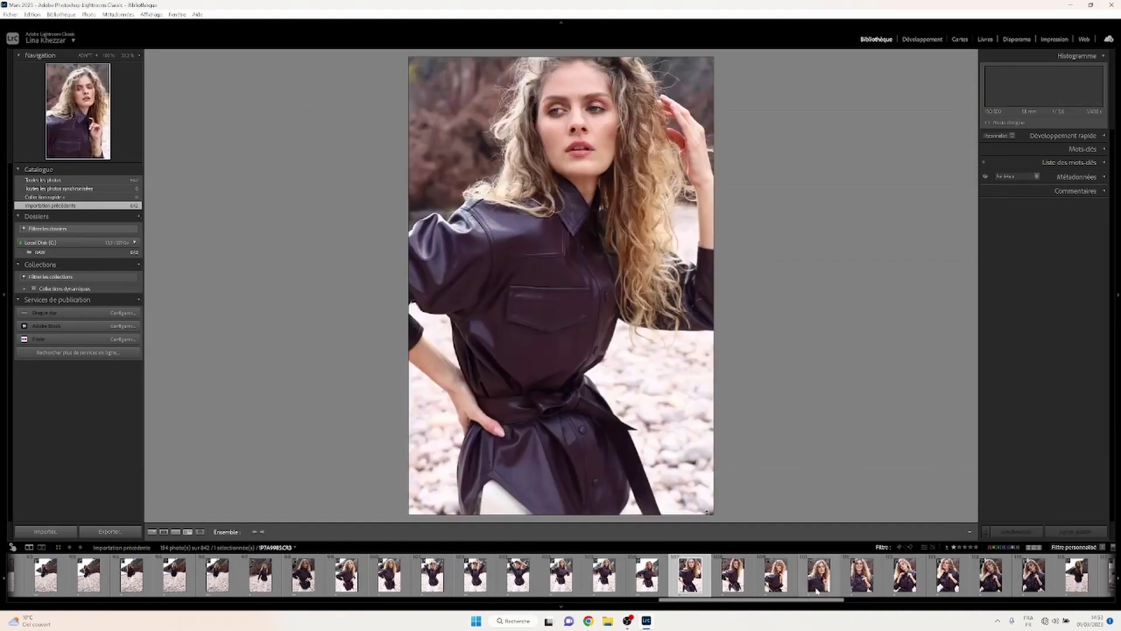
{"action": "left_click", "coordinate": [1077, 576], "text": "shift"}
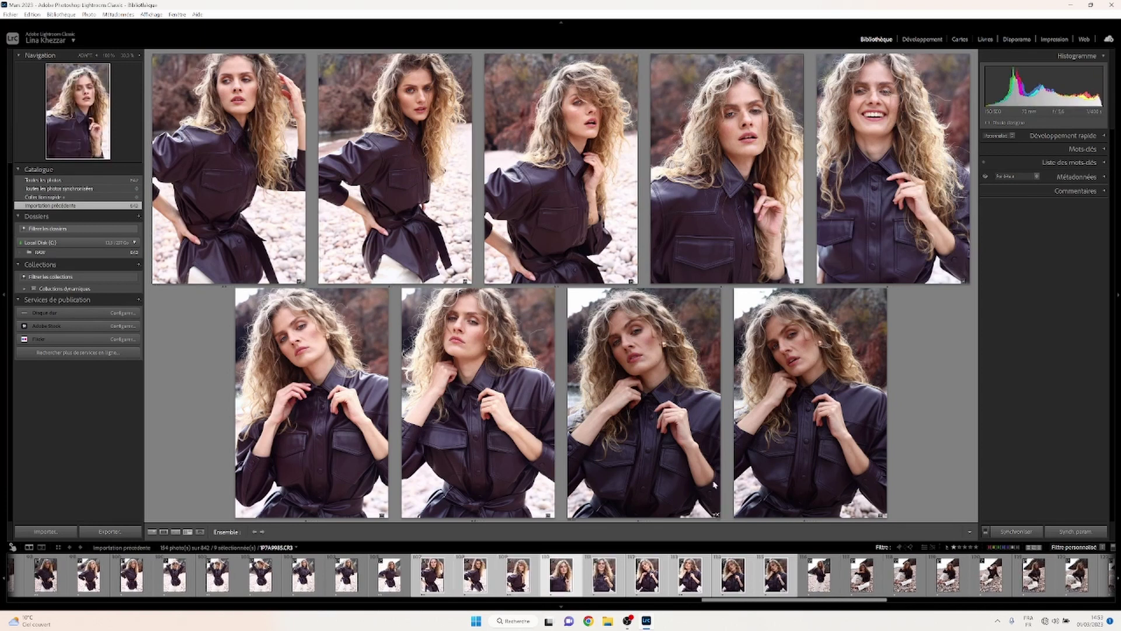
{"action": "left_click", "coordinate": [724, 575]}
{"action": "left_click", "coordinate": [1026, 575], "text": "shift"}
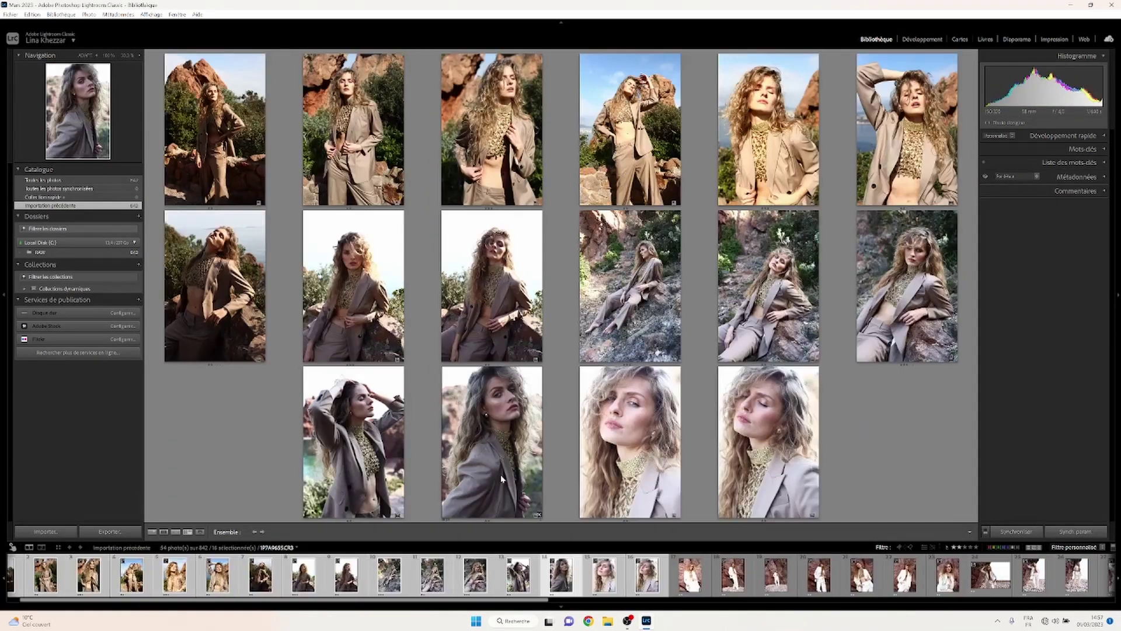
Step: Survey all seventeen white-suit photos and make the distant-figure beach shot active
{"action": "key", "text": "5"}
{"action": "left_click", "coordinate": [604, 575]}
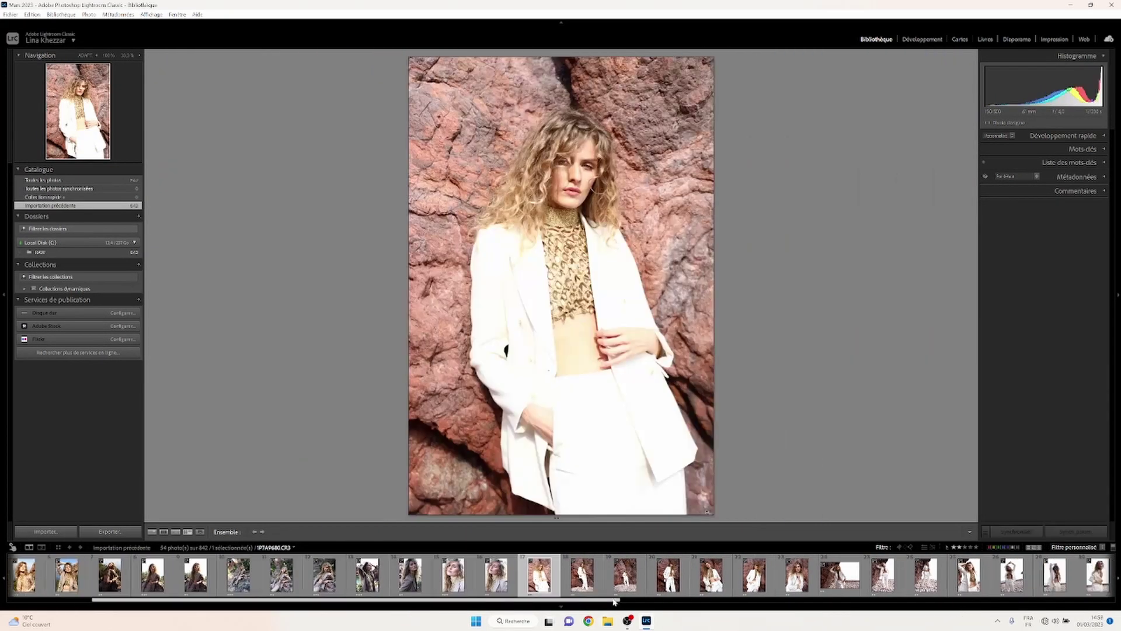
{"action": "left_click", "coordinate": [886, 575], "text": "shift"}
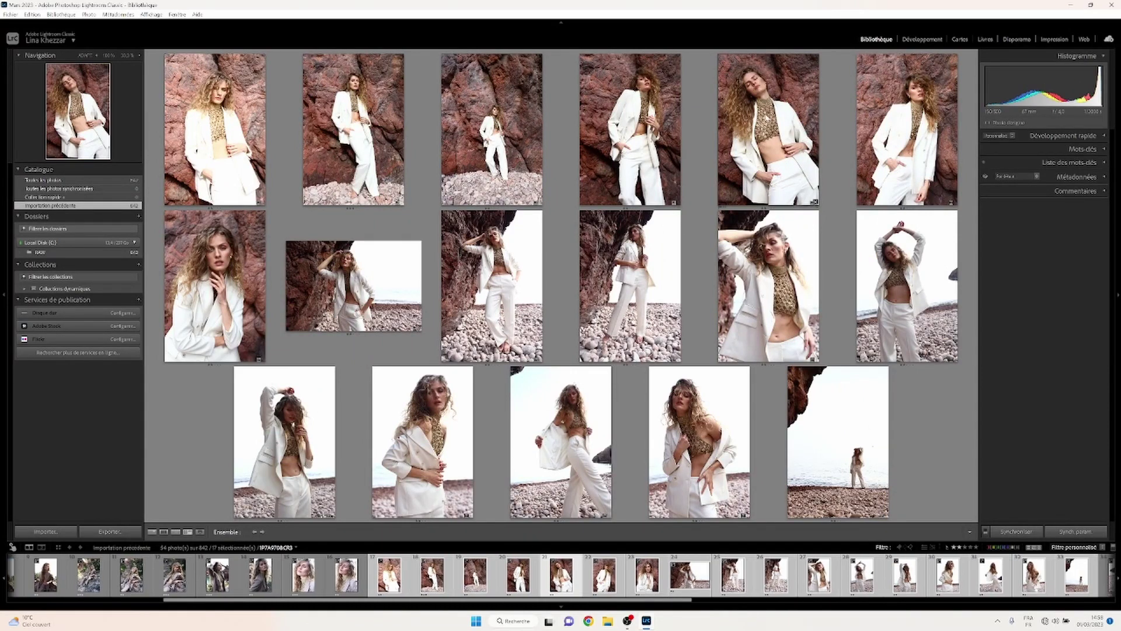
{"action": "left_click", "coordinate": [710, 435]}
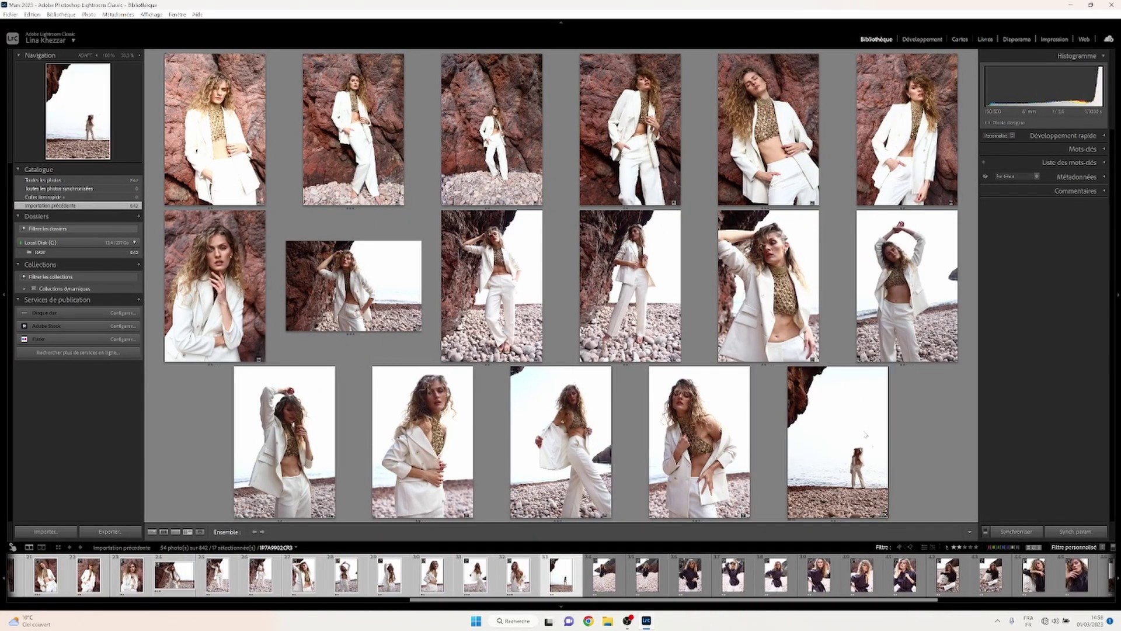
Step: Survey twelve leather-jacket photos and step through them from the fifth top-row photo
{"action": "left_click", "coordinate": [753, 575]}
{"action": "left_click_drag", "start_coordinate": [821, 601], "coordinate": [954, 601]}
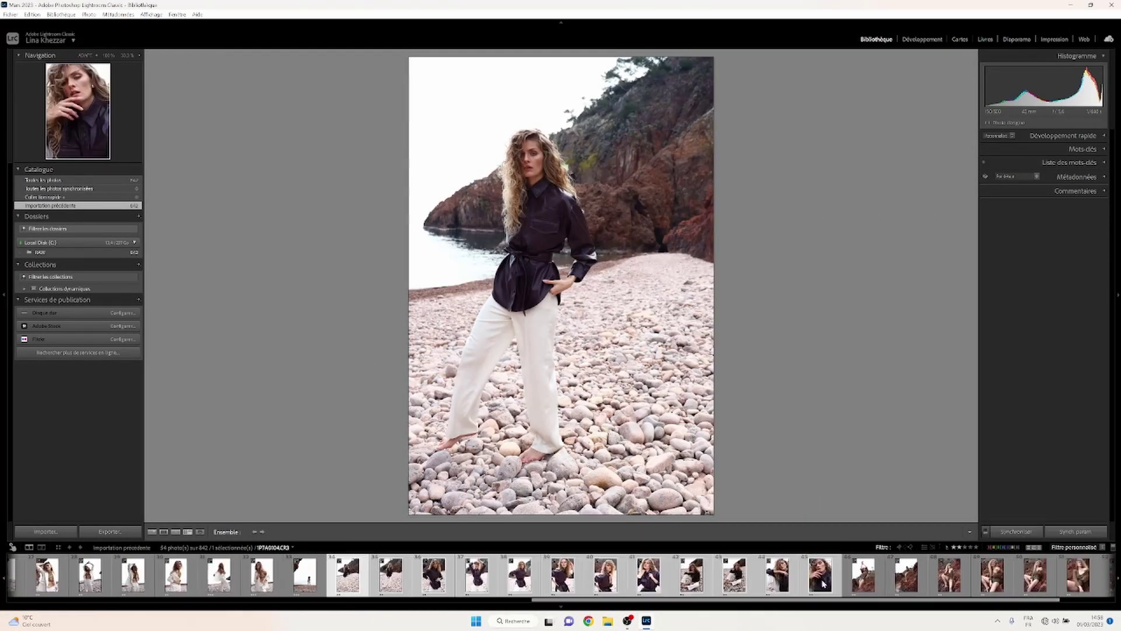
{"action": "left_click", "coordinate": [948, 575], "text": "shift"}
{"action": "left_click", "coordinate": [764, 158]}
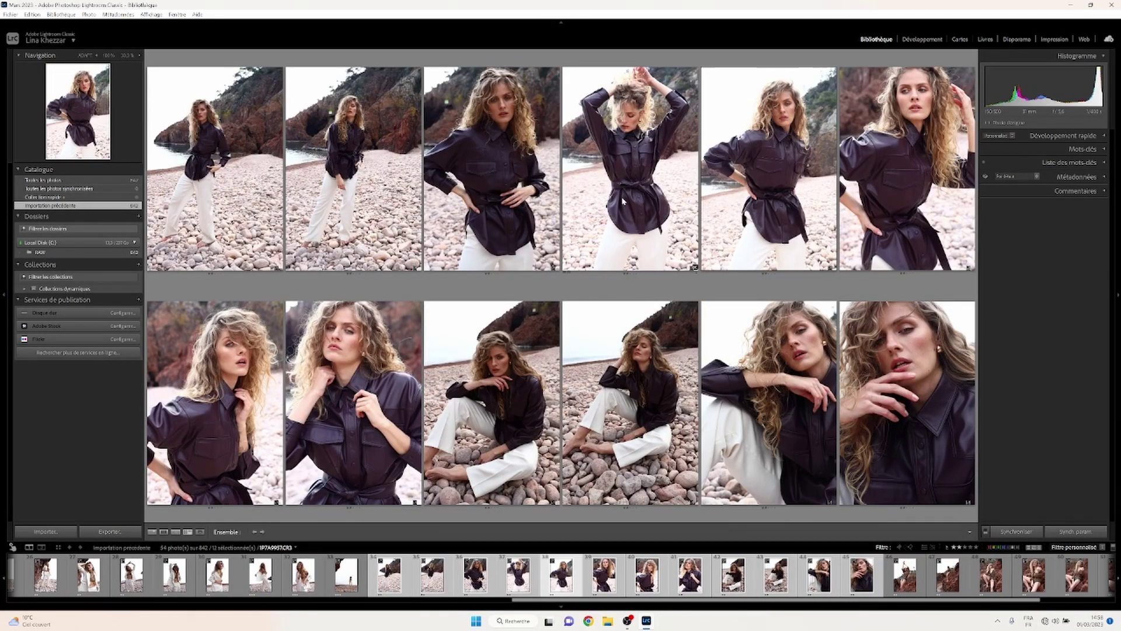
{"action": "key", "text": "Right"}
{"action": "key", "text": "Right"}
{"action": "key", "text": "Right"}
{"action": "key", "text": "Right"}
{"action": "key", "text": "Right"}
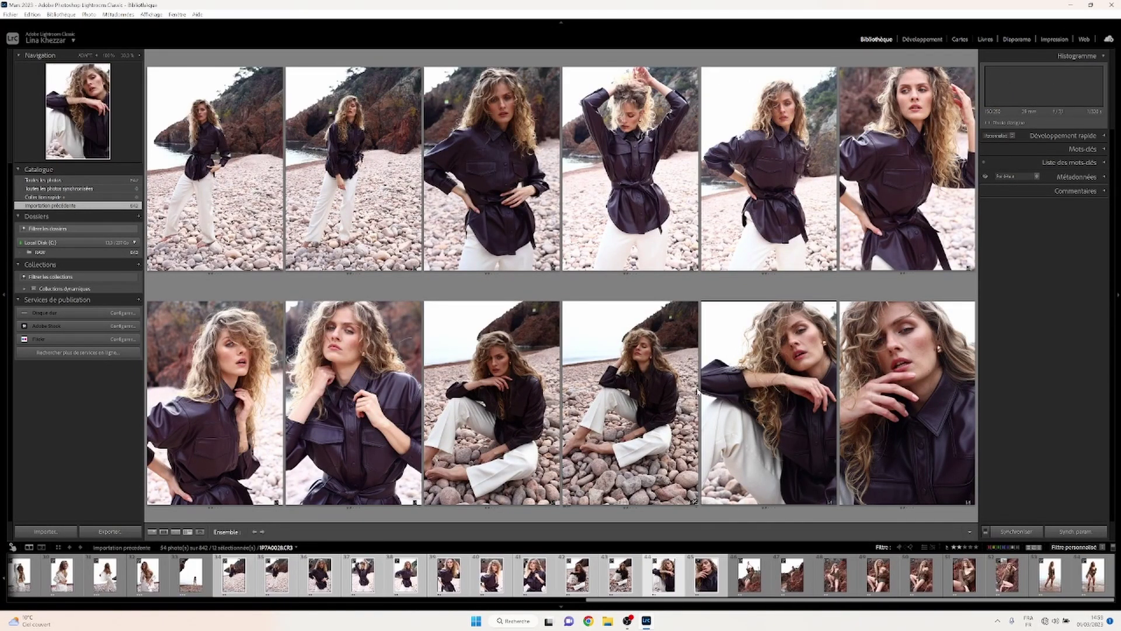
{"action": "key", "text": "Right"}
{"action": "key", "text": "Right"}
Step: Step through the comparison from the third top-row photo, then show the brown-sweater red-rocks shot
{"action": "left_click", "coordinate": [475, 199]}
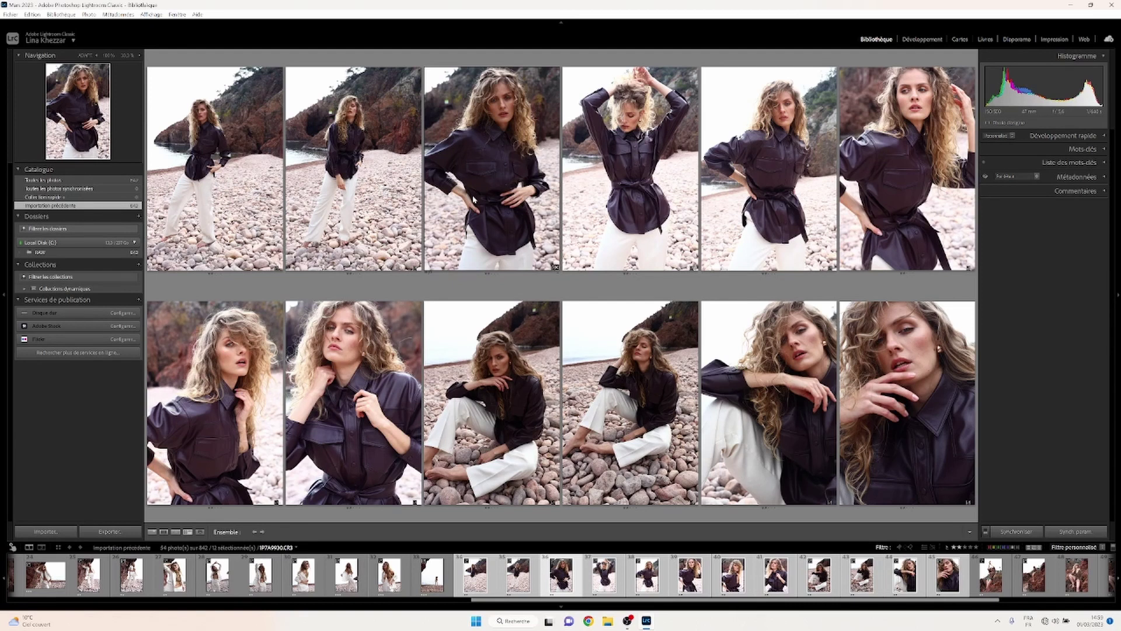
{"action": "key", "text": "Right"}
{"action": "key", "text": "Right"}
{"action": "key", "text": "Right"}
{"action": "key", "text": "Right"}
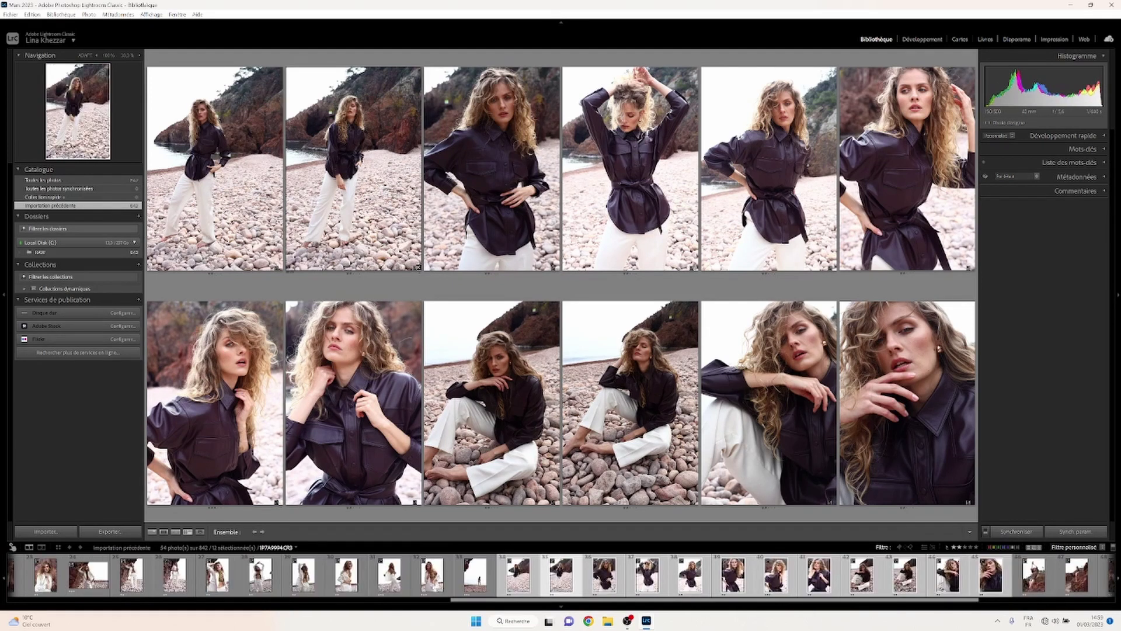
{"action": "key", "text": "Right"}
{"action": "key", "text": "Right"}
{"action": "left_click", "coordinate": [749, 575]}
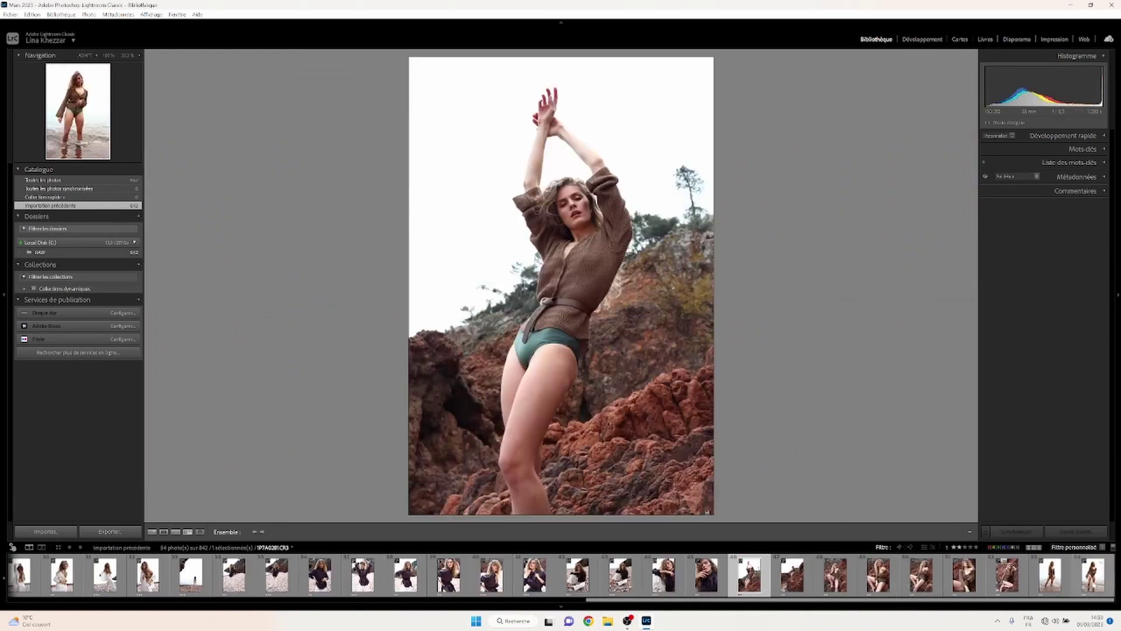
Step: Step through the nine brown-sweater rock and sea photos in Survey view to compare them
{"action": "left_click", "coordinate": [1093, 575], "text": "shift"}
{"action": "left_click", "coordinate": [373, 206]}
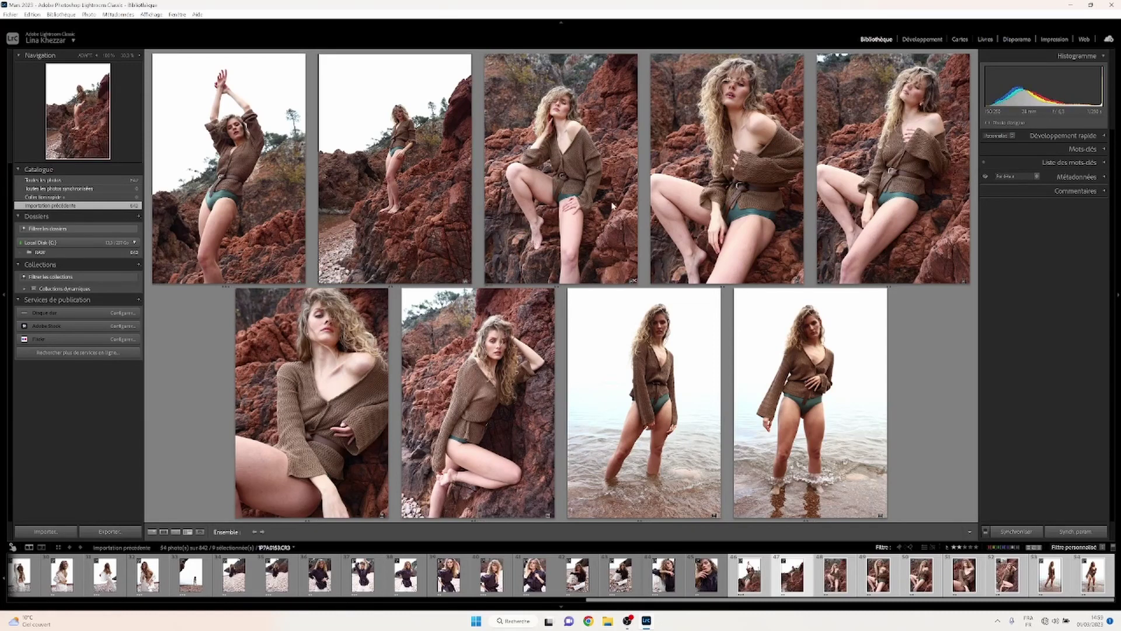
{"action": "left_click", "coordinate": [777, 169]}
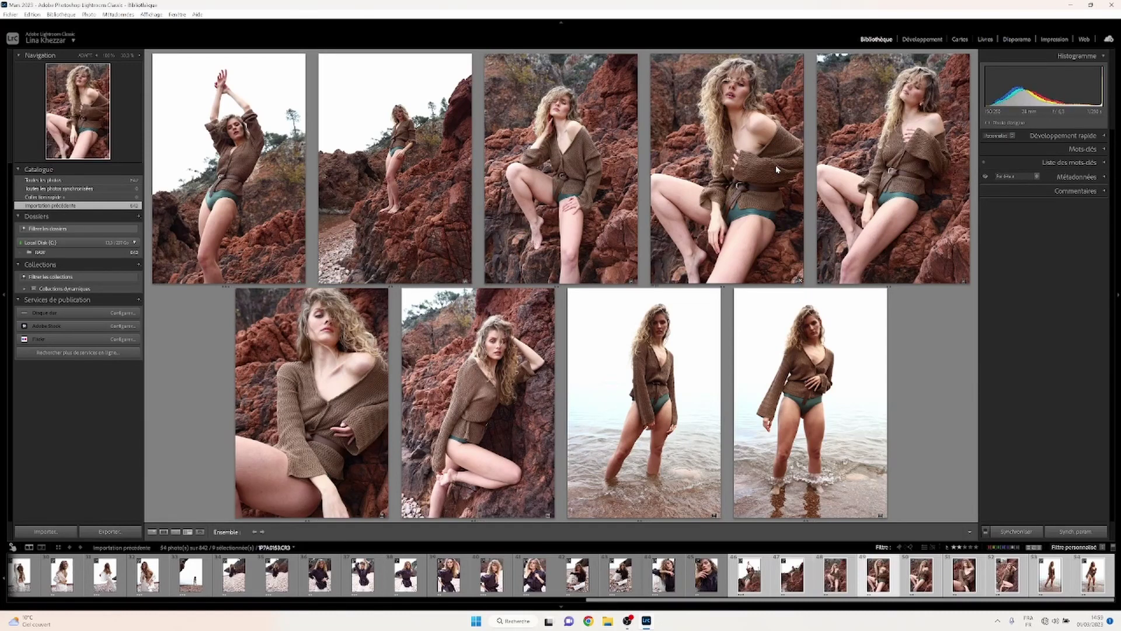
{"action": "left_click", "coordinate": [880, 153]}
{"action": "left_click", "coordinate": [342, 388]}
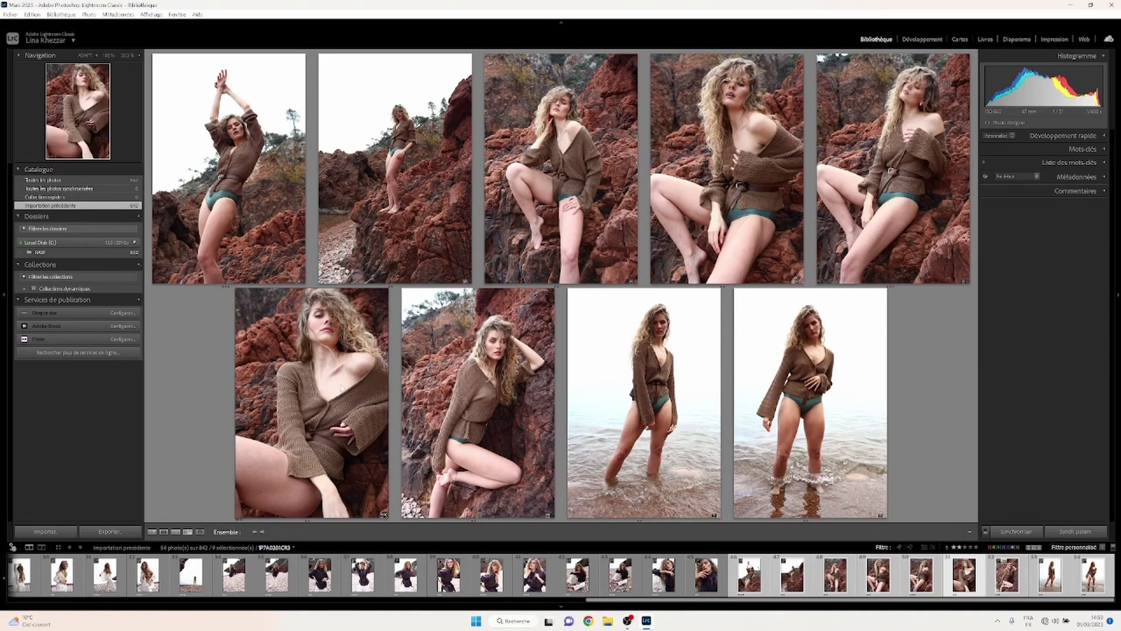
{"action": "left_click", "coordinate": [462, 397]}
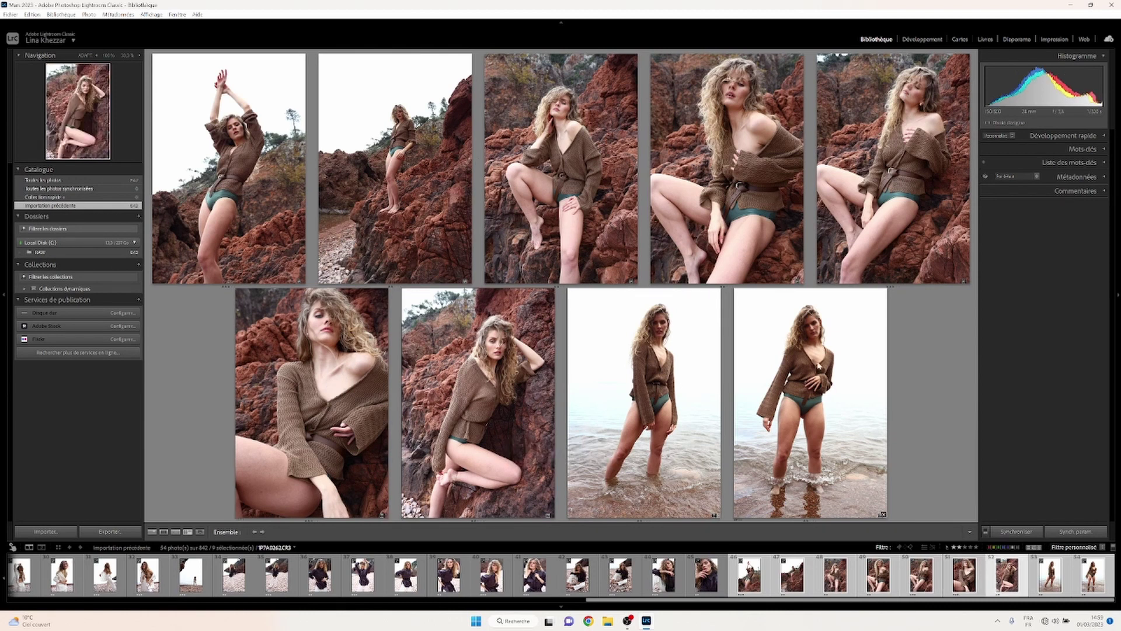
{"action": "left_click", "coordinate": [635, 395]}
{"action": "left_click", "coordinate": [826, 368]}
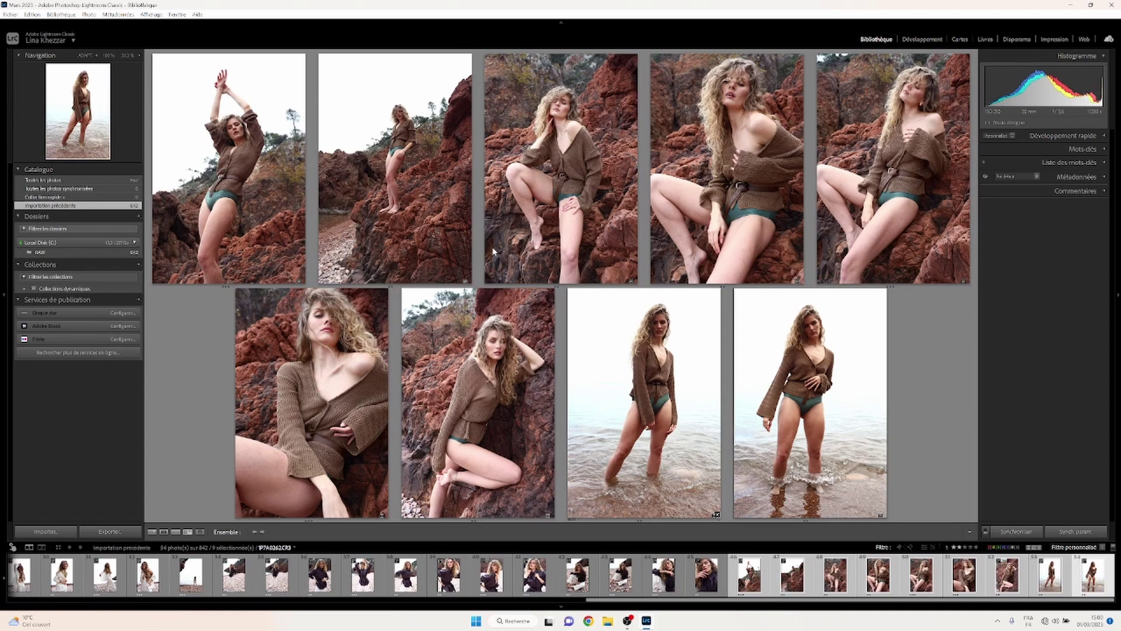
Step: Rate the second top-row photo three stars and filter the filmstrip to three stars or more
{"action": "left_click", "coordinate": [437, 227]}
{"action": "key", "text": "3"}
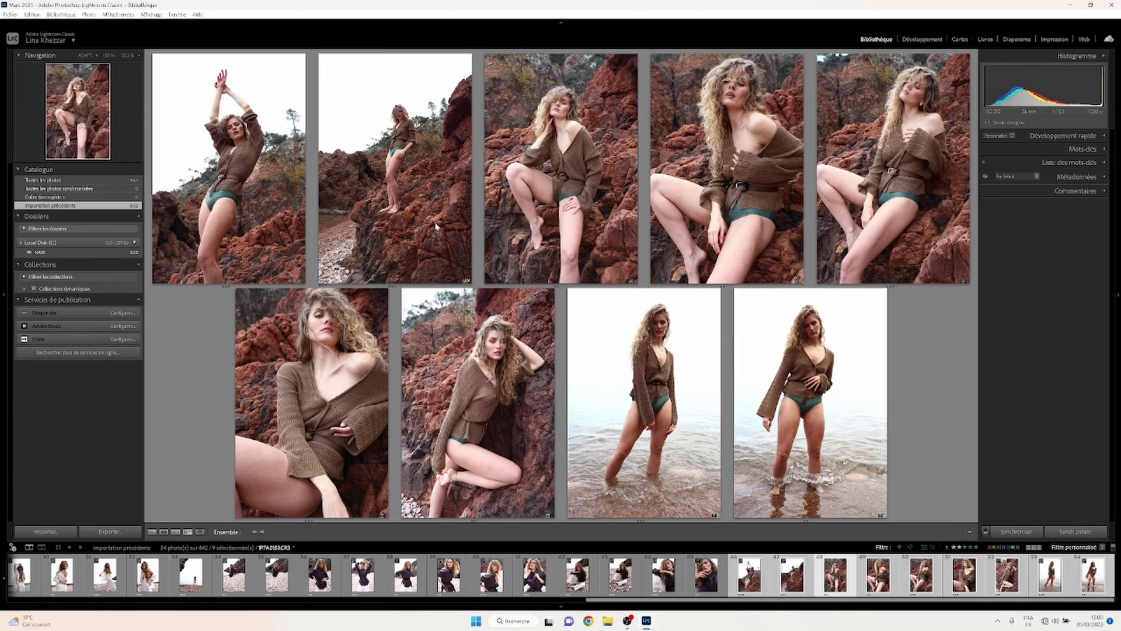
{"action": "left_click", "coordinate": [459, 421]}
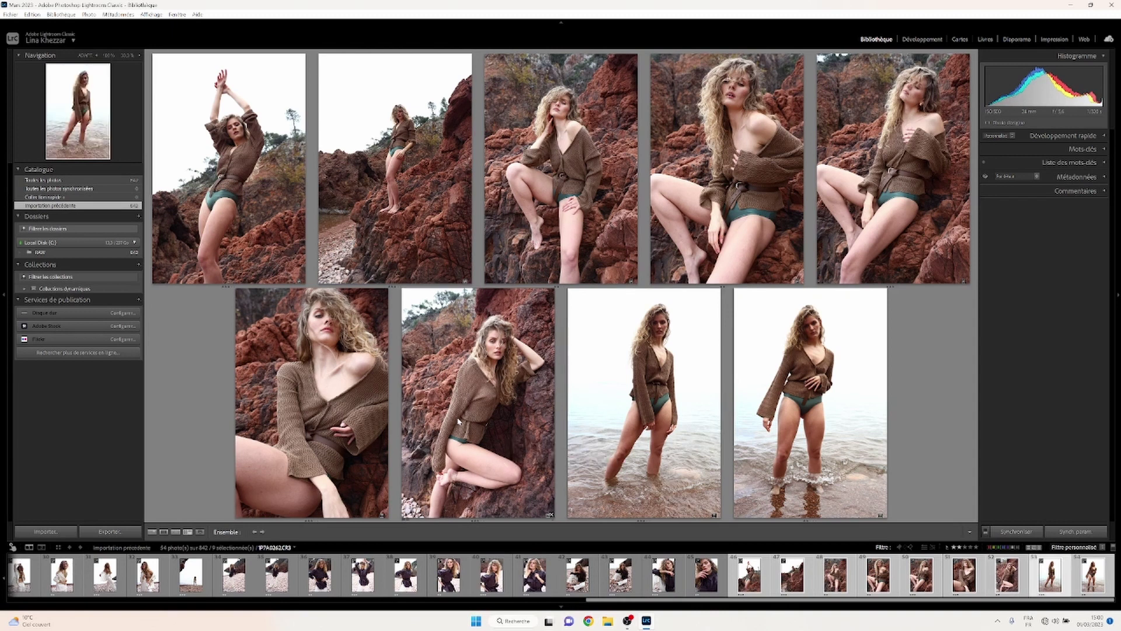
{"action": "left_click", "coordinate": [966, 548]}
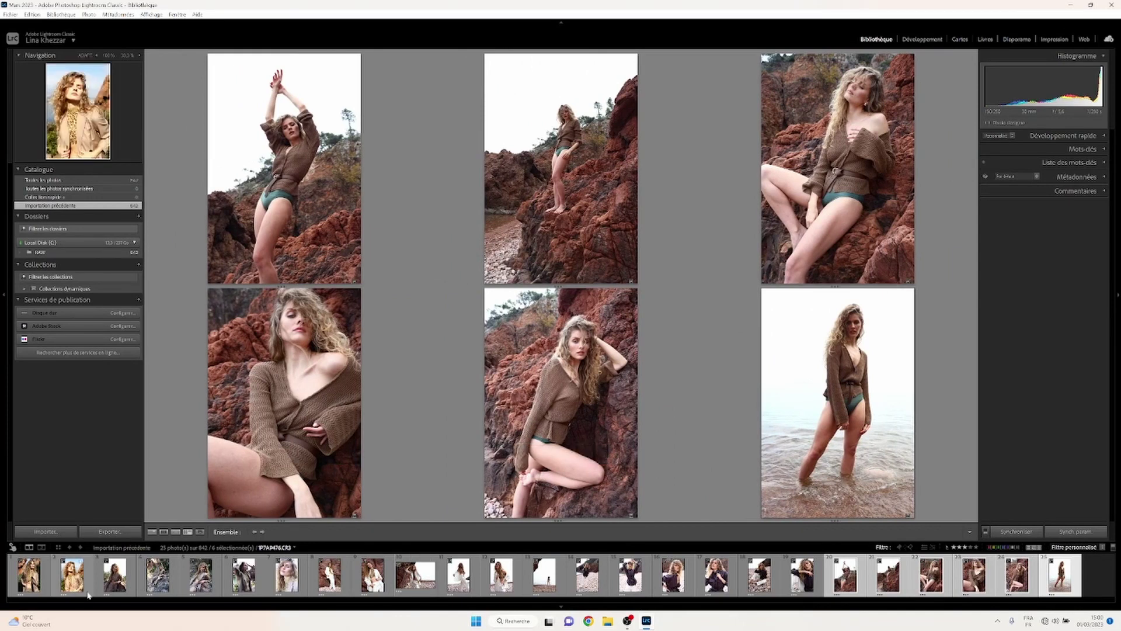
Step: Select the nineteen picks from the close-up portrait (7th) through the last and show them in Survey view
{"action": "double_click", "coordinate": [29, 575]}
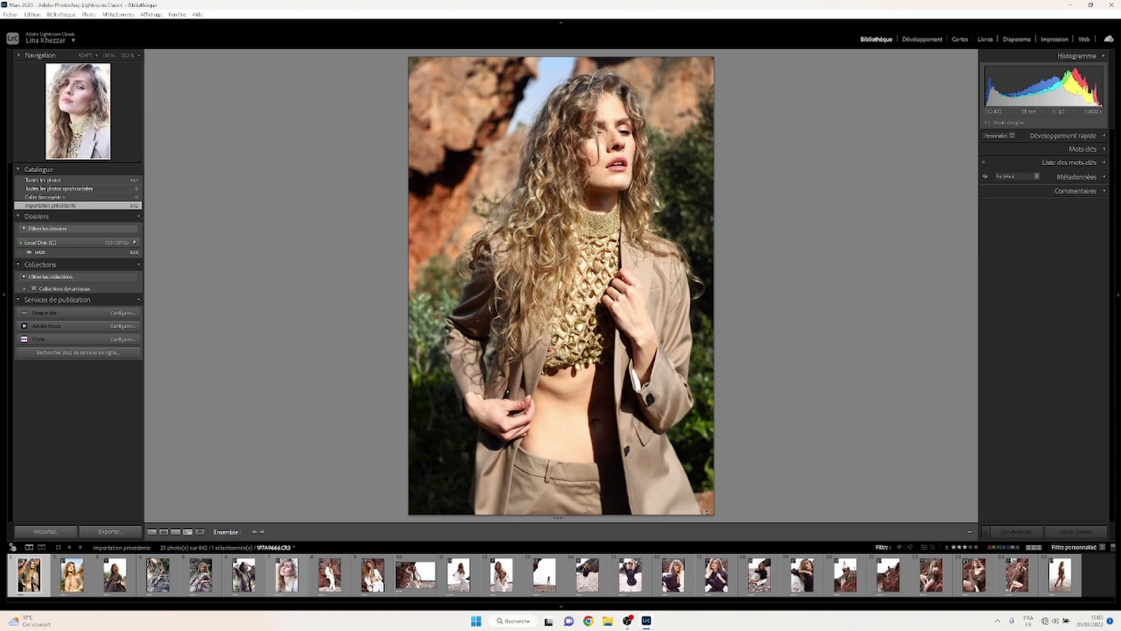
{"action": "left_click", "coordinate": [288, 569]}
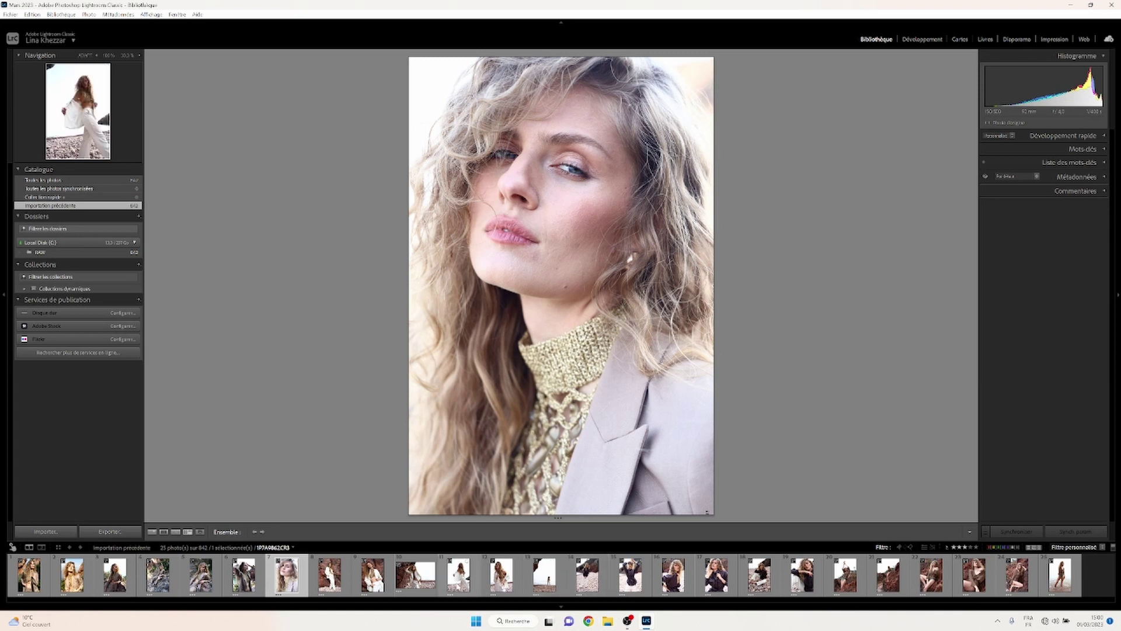
{"action": "left_click", "coordinate": [1060, 575], "text": "shift"}
{"action": "key", "text": "n"}
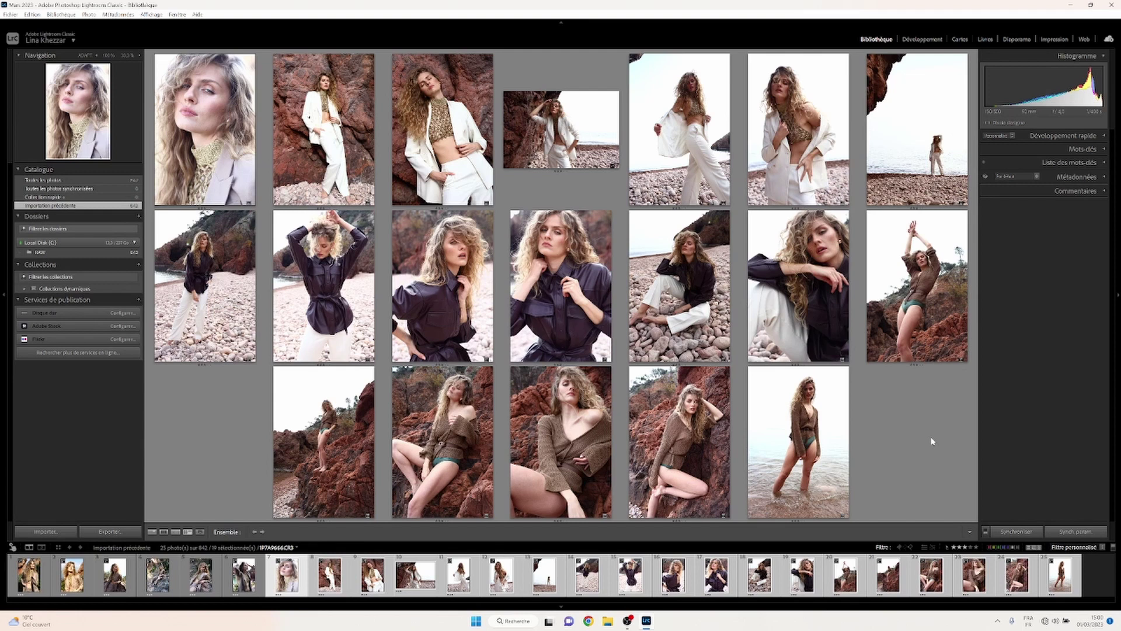
Step: Select all 25 filtered three-star picks with Ctrl+A so Survey view shows every one
{"action": "key", "text": "ctrl+a"}
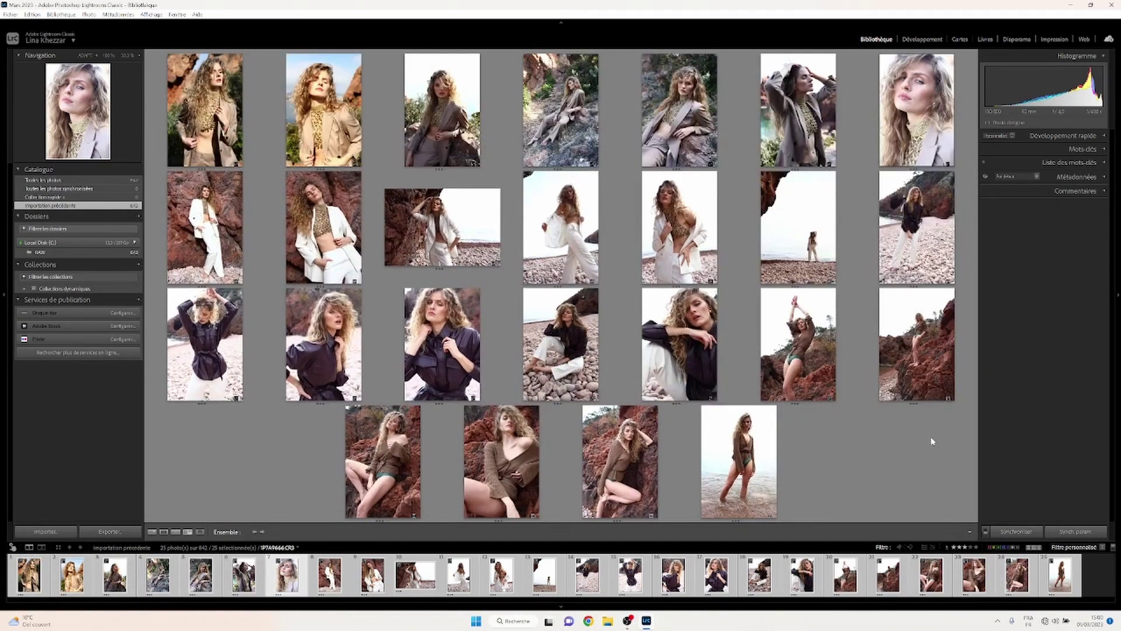